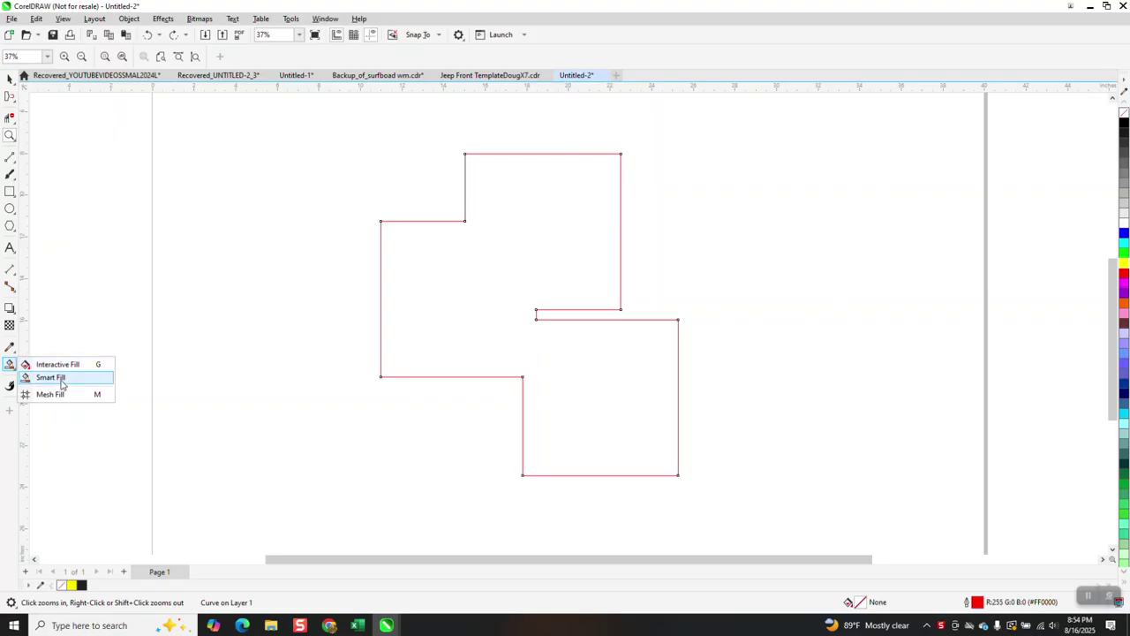
Fill the stepped outline with purple using Smart Fill, and undo the fill.
key(Escape)
click(11, 364)
click(51, 377)
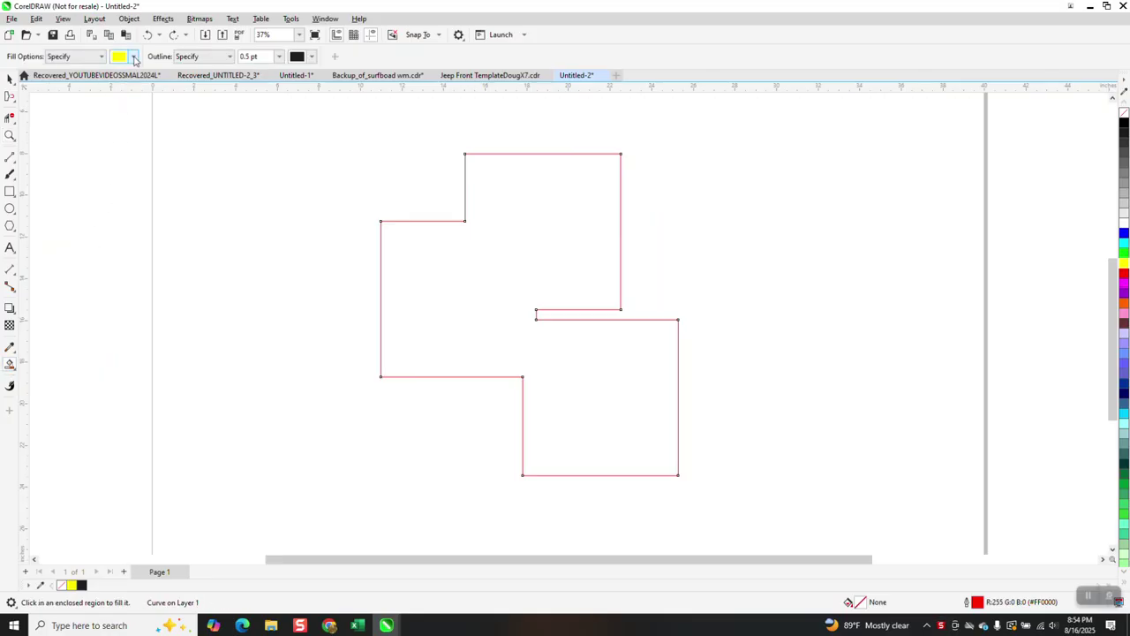
click(132, 57)
click(141, 144)
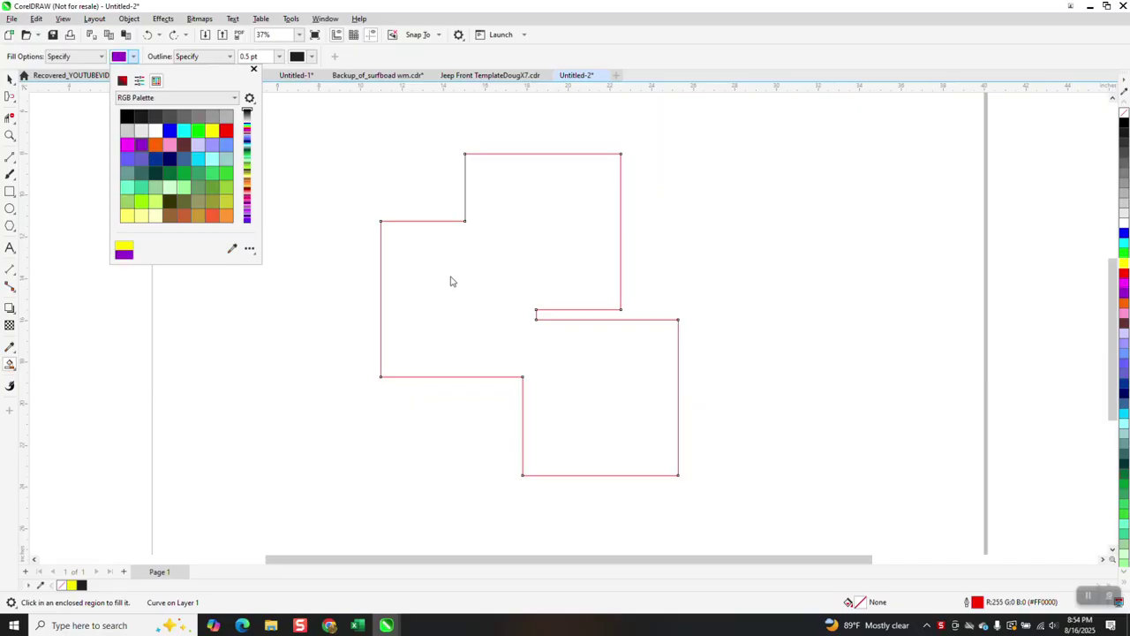
click(469, 279)
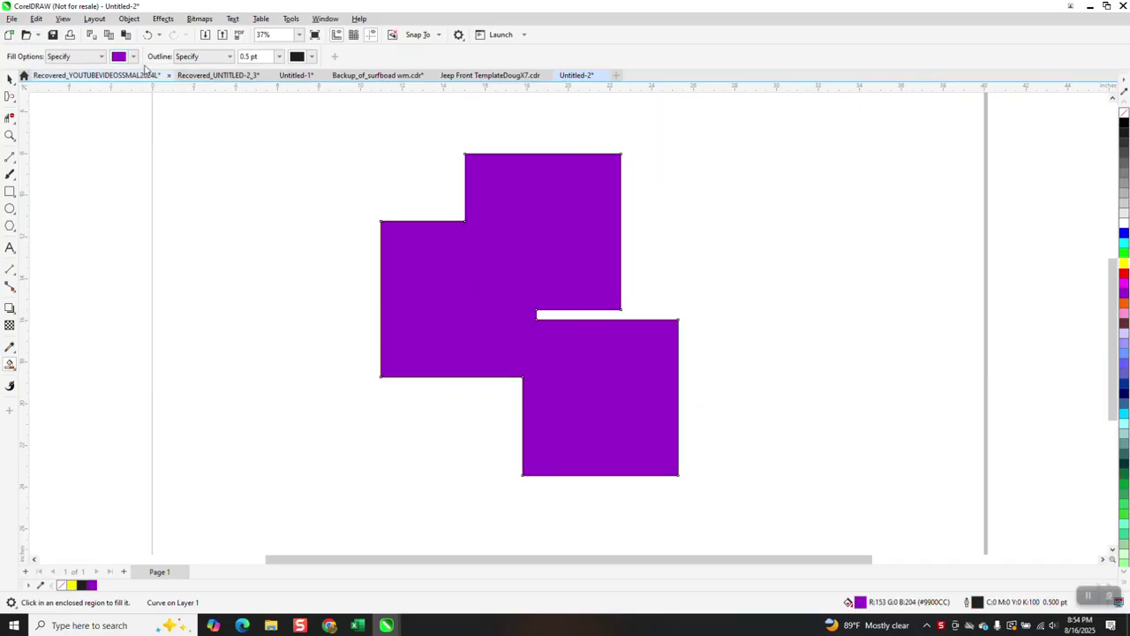
click(148, 34)
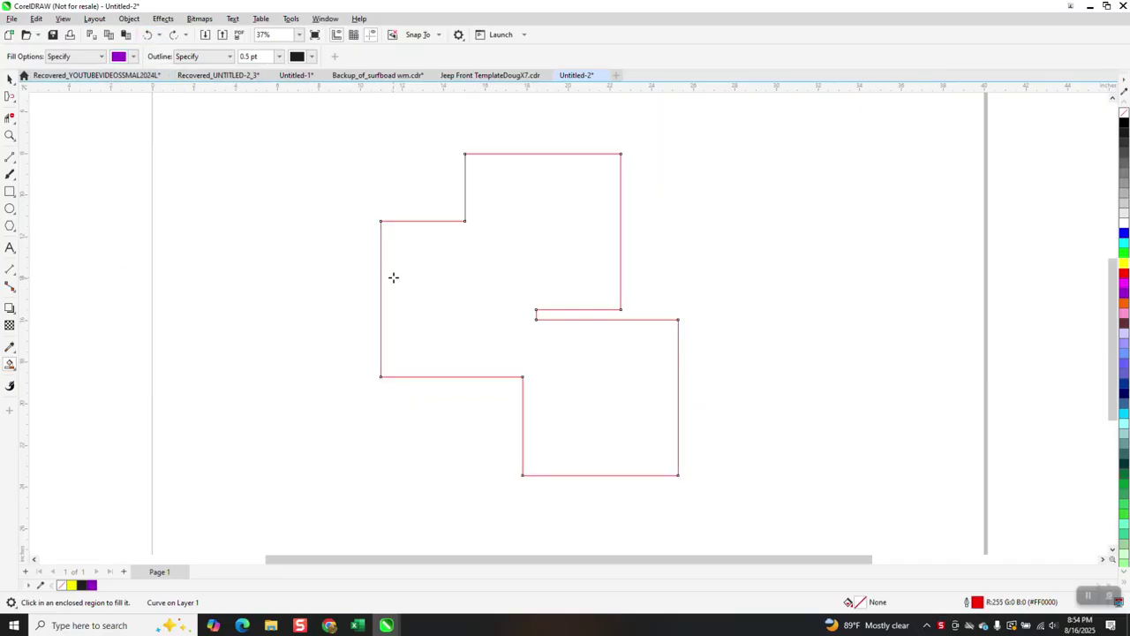
Open the command customization options and bring up the shortcut key settings for the Smart Fill command.
click(292, 20)
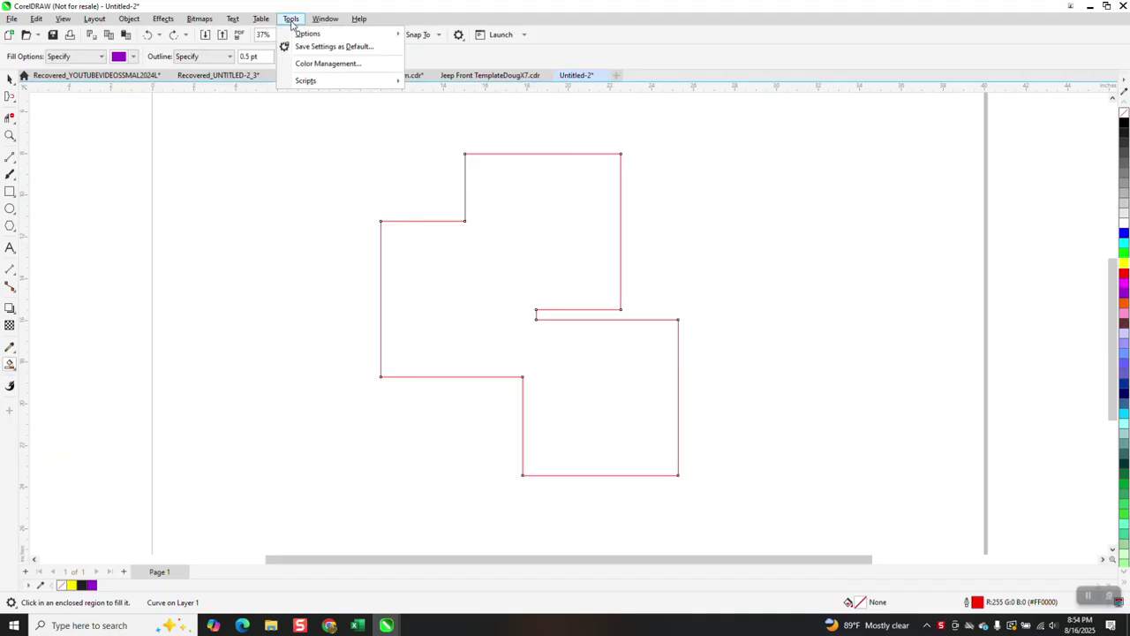
mouse_move(299, 37)
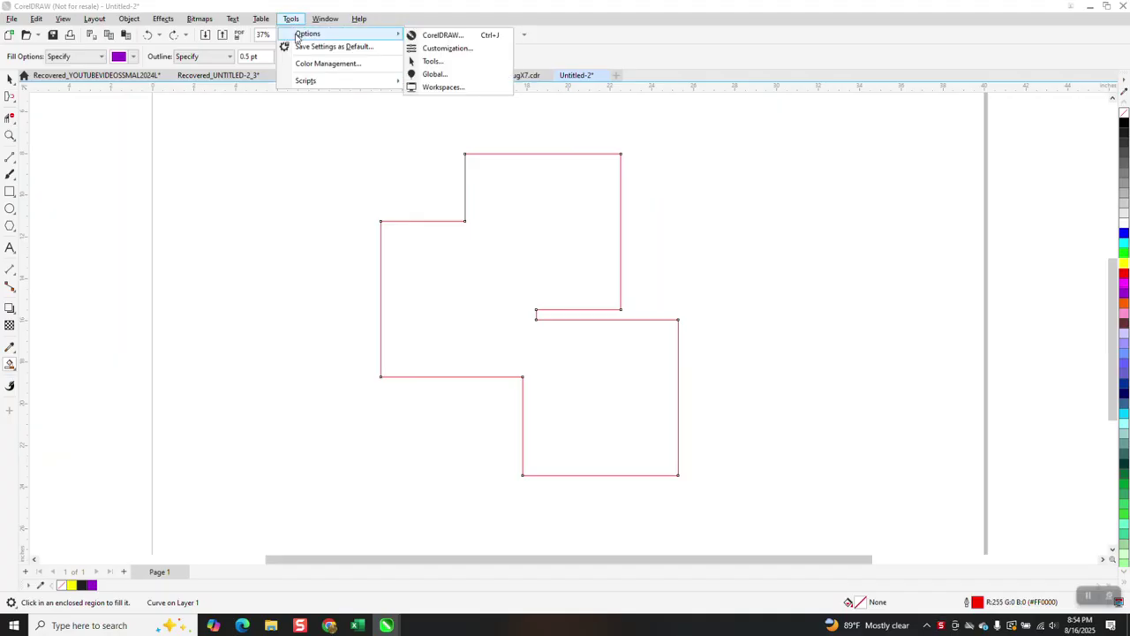
click(446, 50)
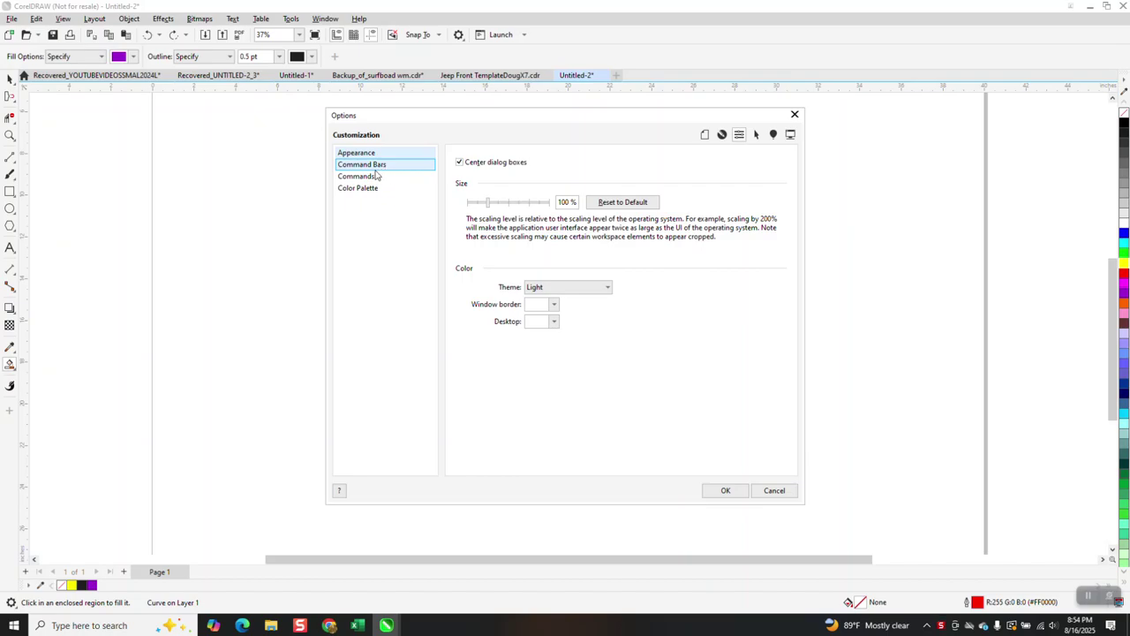
click(373, 177)
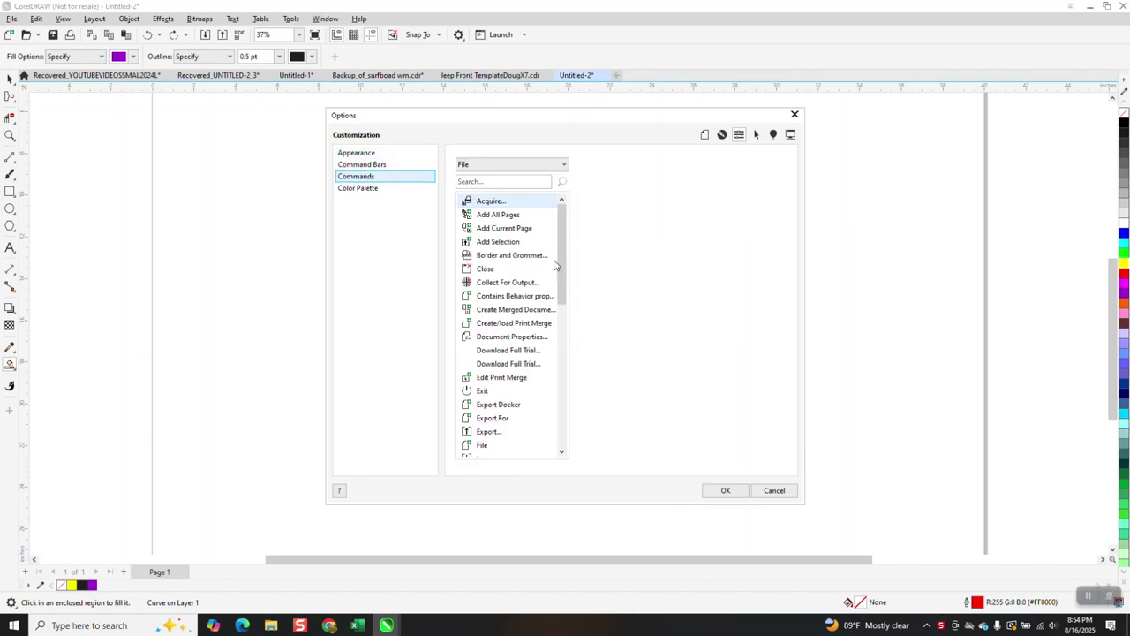
click(16, 371)
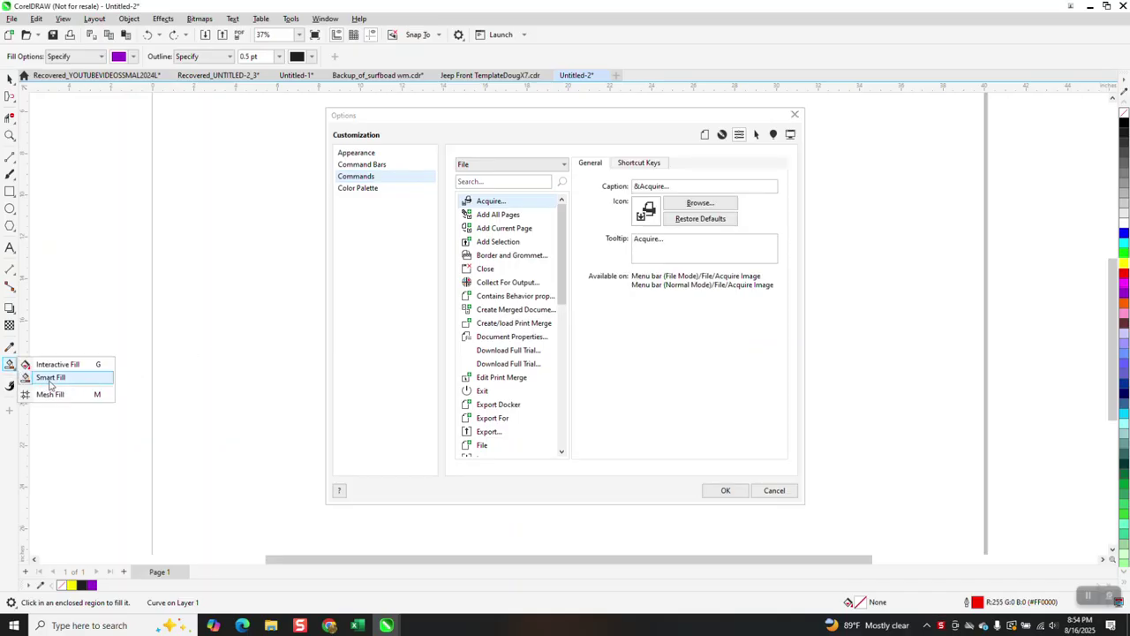
click(53, 382)
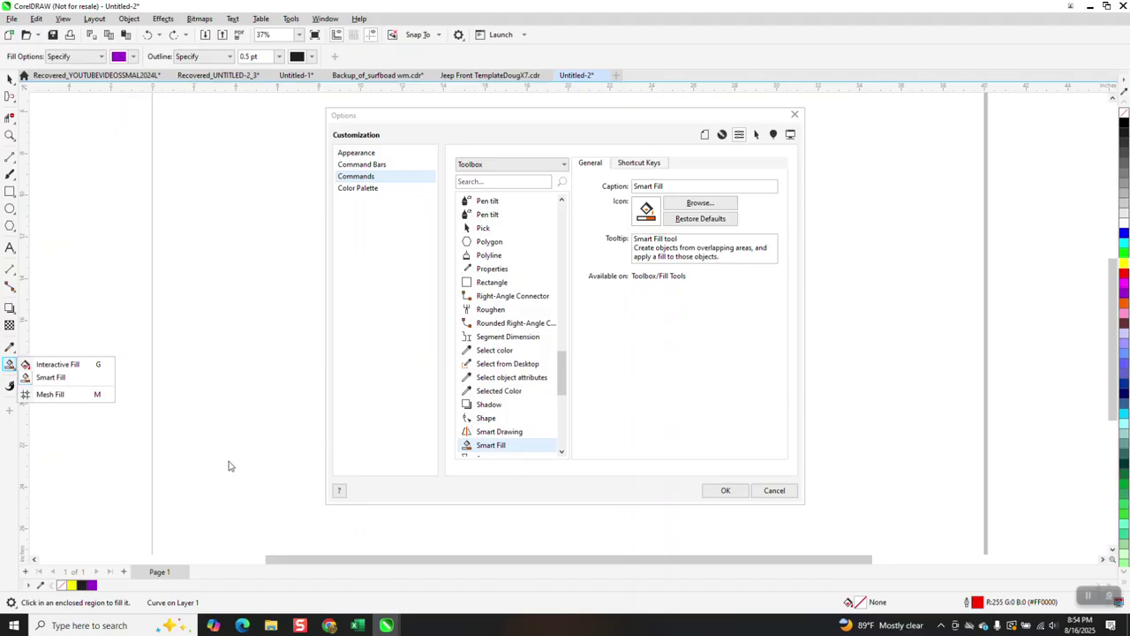
click(645, 167)
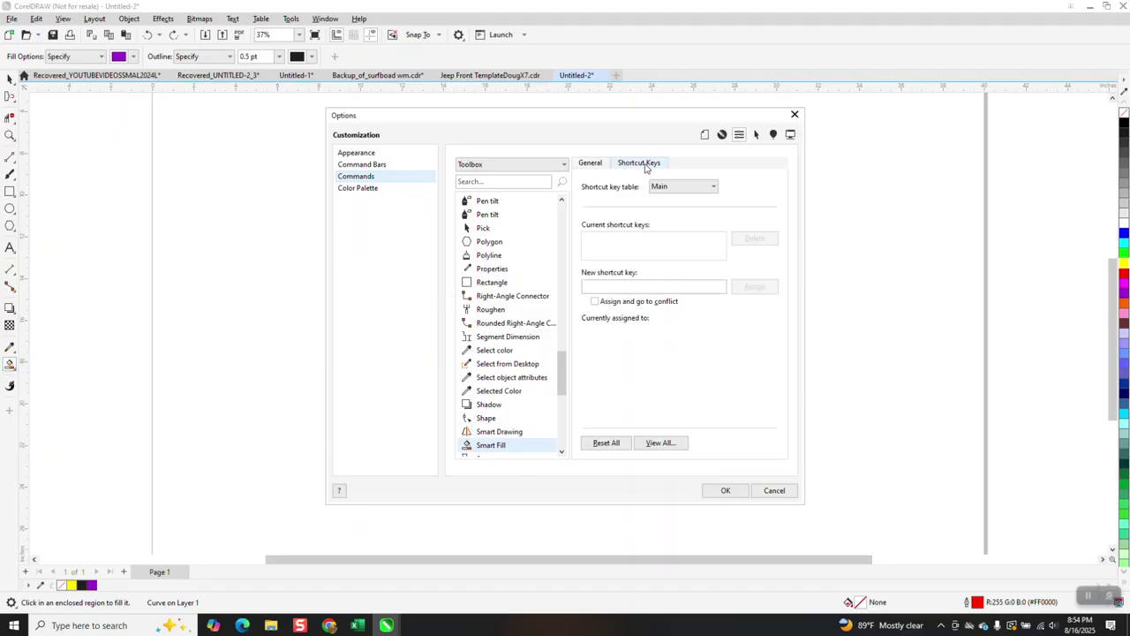
Try S, Alt+S and Ctrl+S as the new shortcut key for Smart Fill, clearing each entry.
click(599, 287)
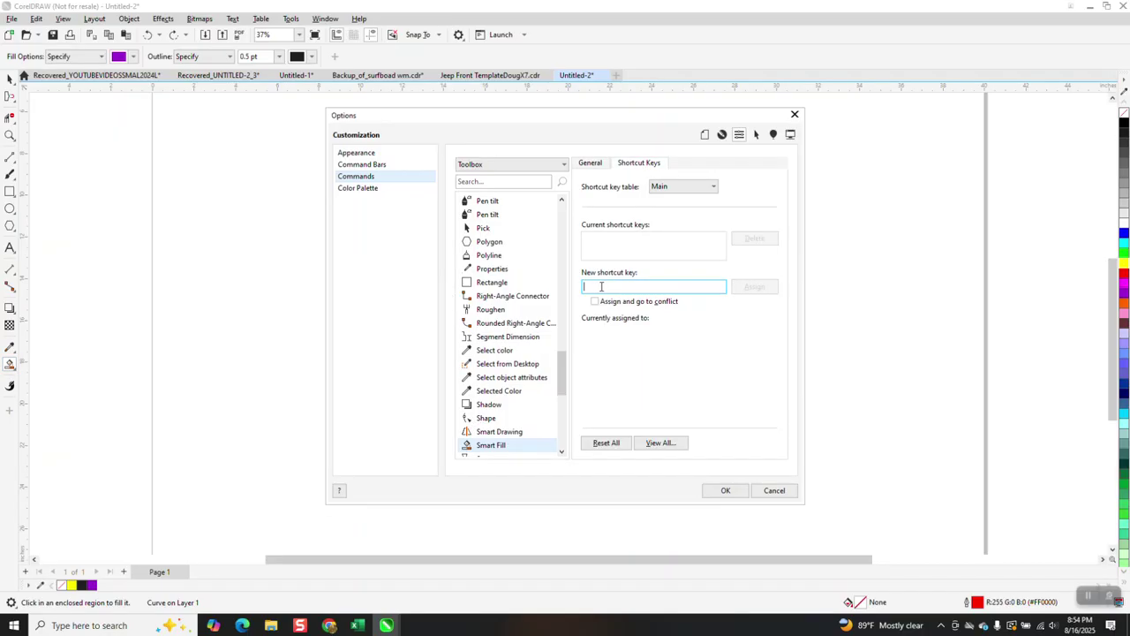
key(s)
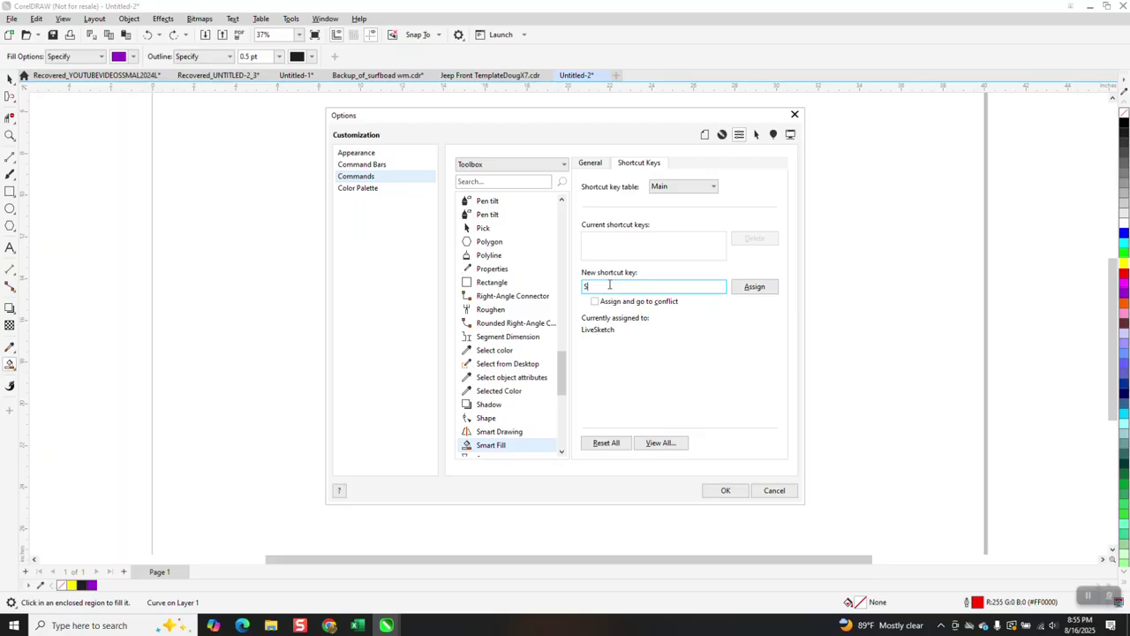
key(BackSpace)
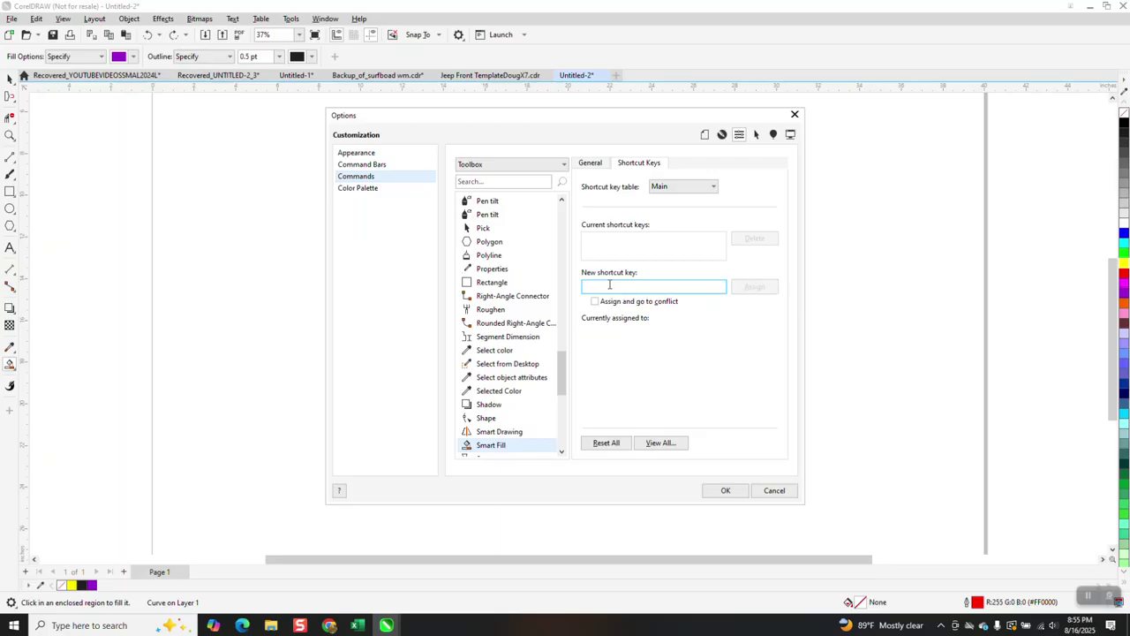
key(alt+s)
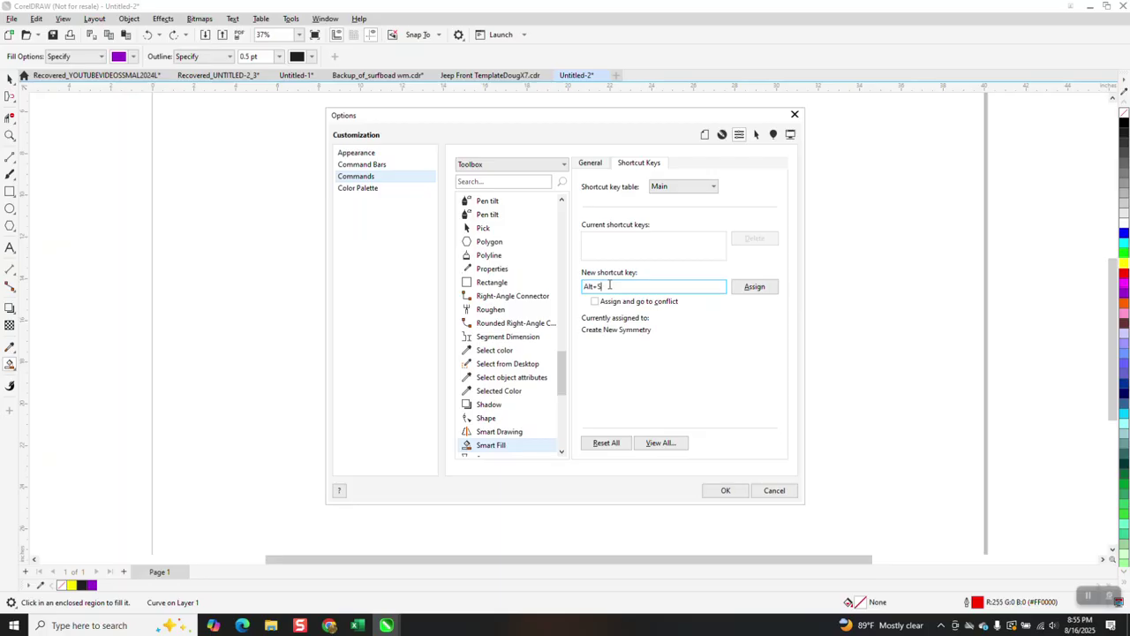
key(BackSpace)
key(BackSpace)
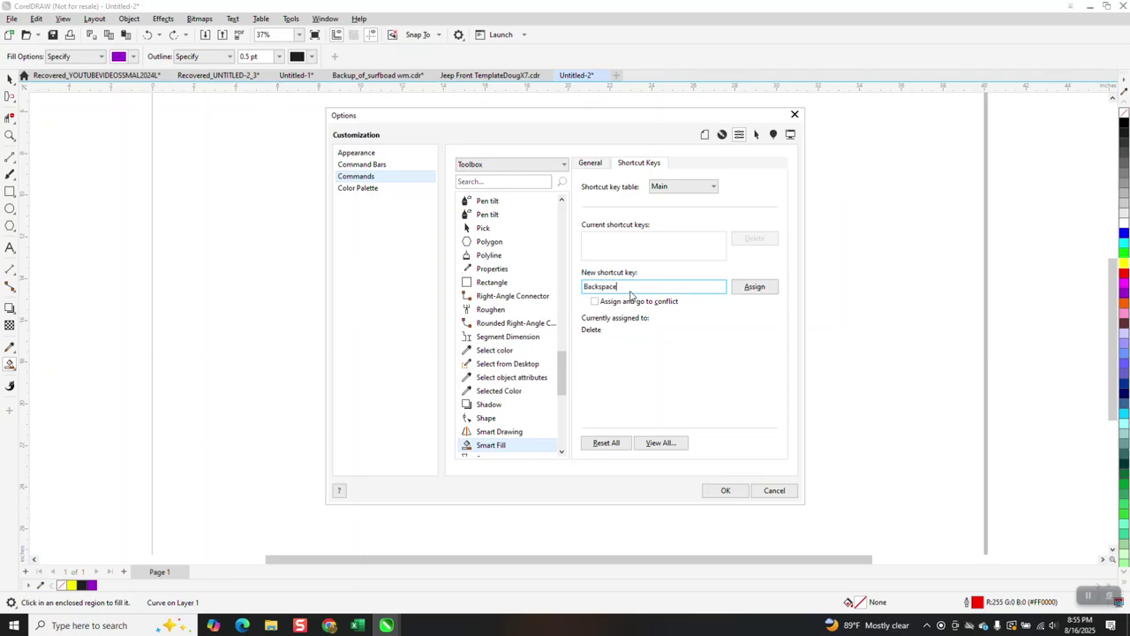
double_click(623, 285)
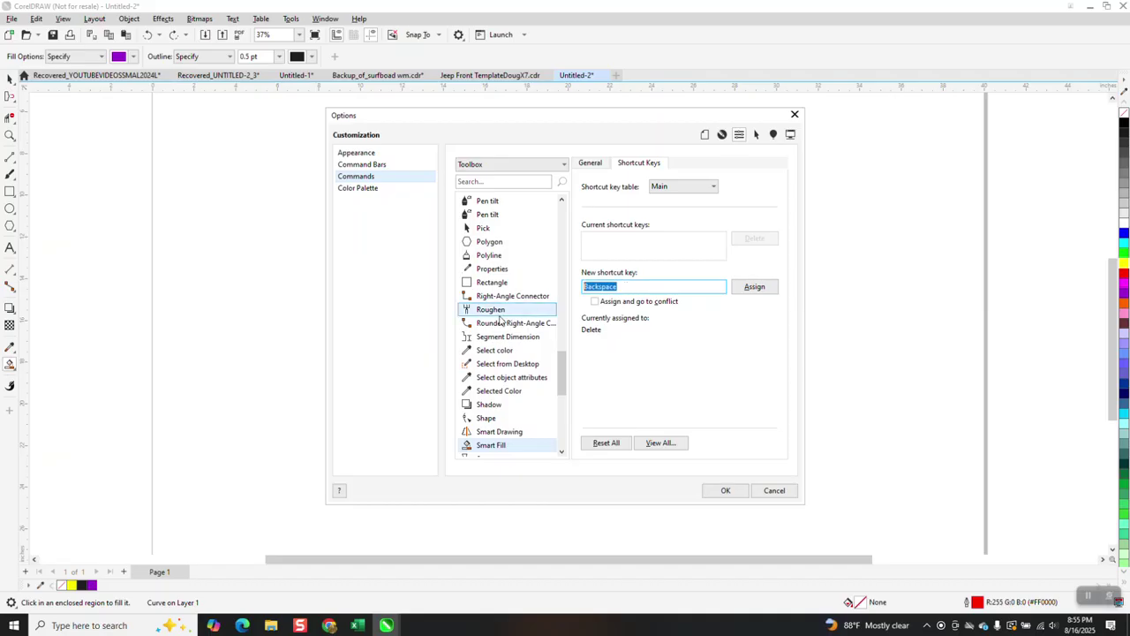
key(ctrl+s)
key(BackSpace)
key(BackSpace)
key(BackSpace)
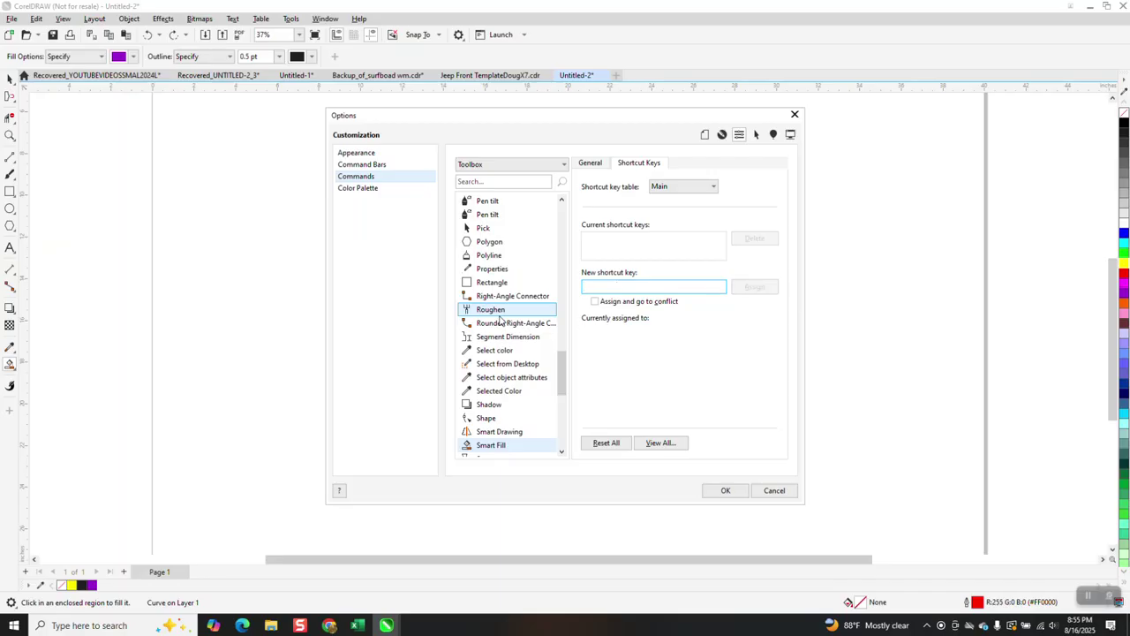
Assign F as the Smart Fill shortcut key, accept the options, and check the shortcut listed among the fill tools.
key(f)
click(756, 288)
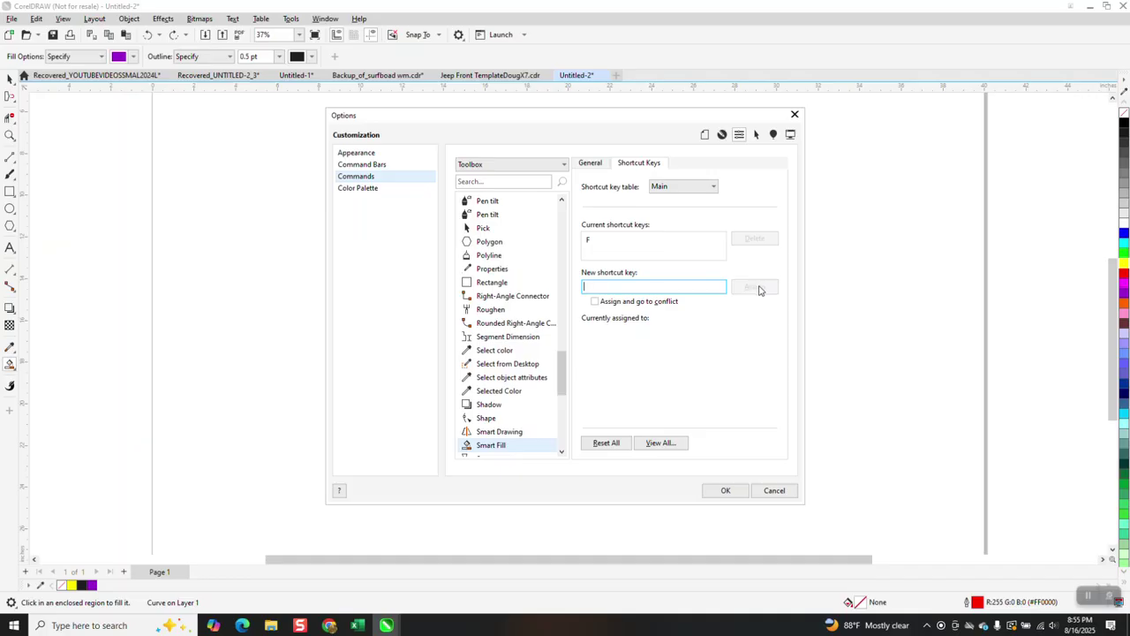
click(725, 491)
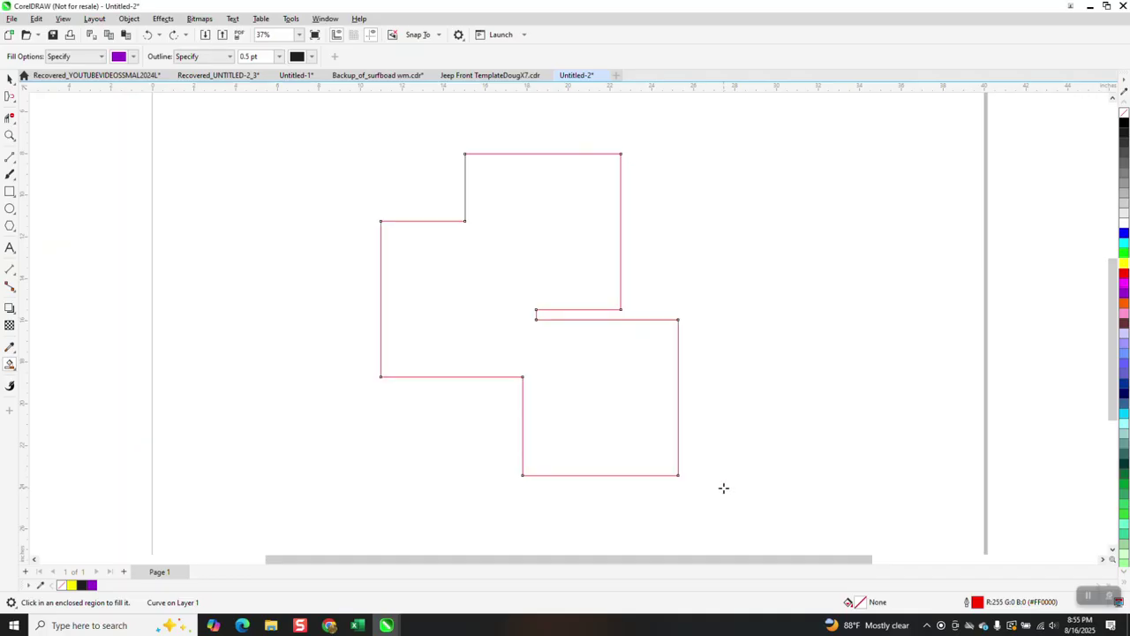
click(12, 365)
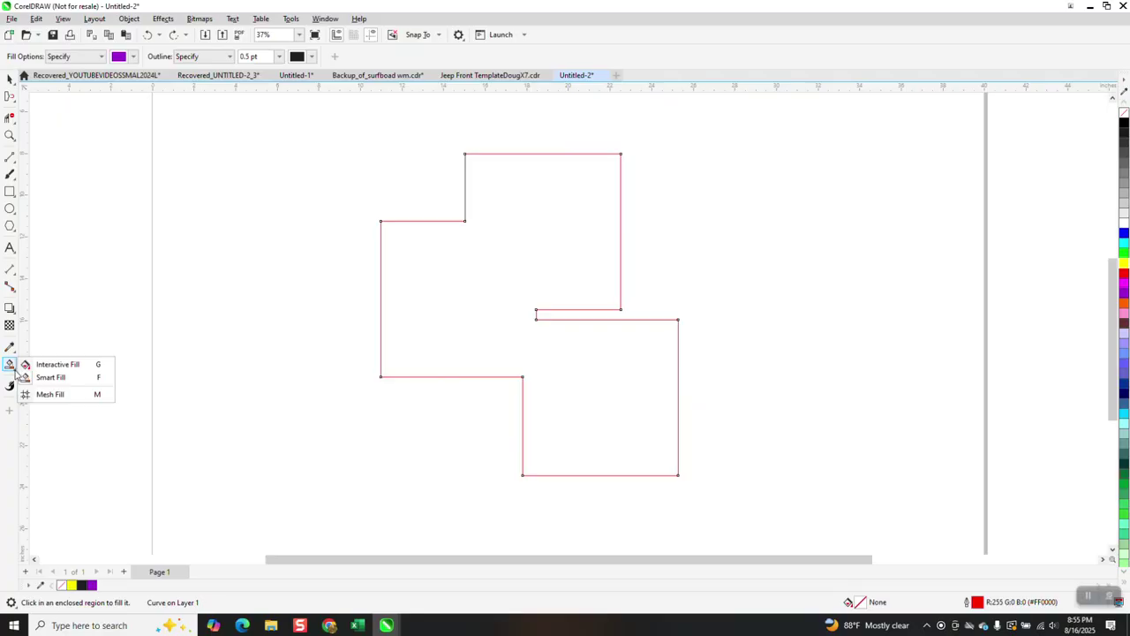
Draw a circle about 3.2 inches in diameter overlapping the upper corner of the outline's leftmost block.
click(11, 95)
click(10, 79)
click(10, 208)
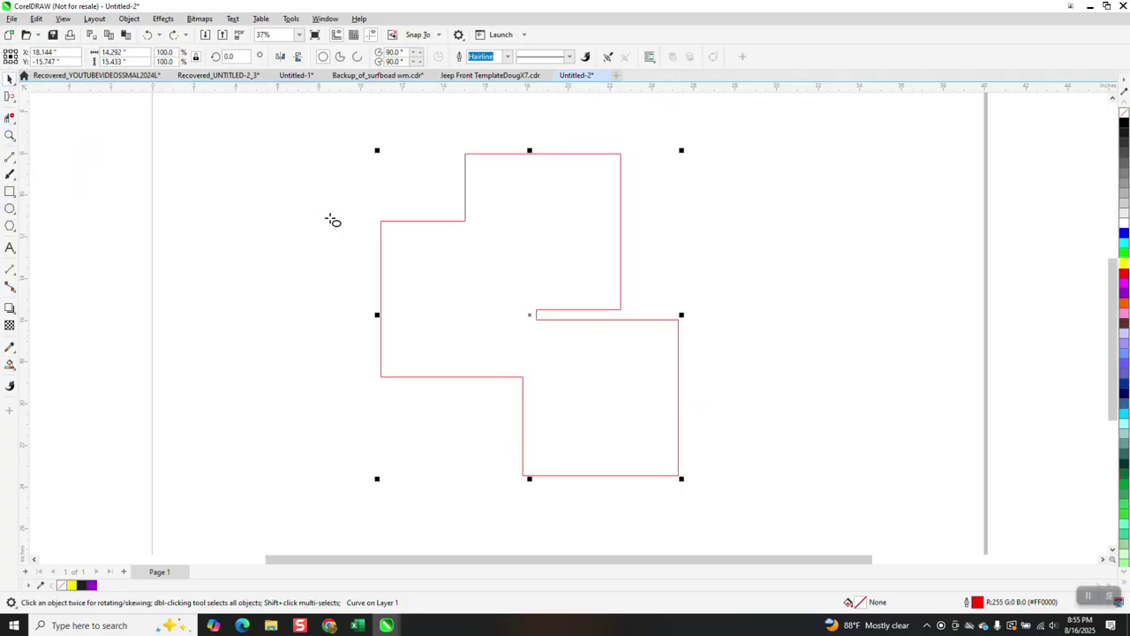
mouse_move(407, 197)
mouse_down()
mouse_move(371, 260)
mouse_move(340, 263)
mouse_up()
key(space)
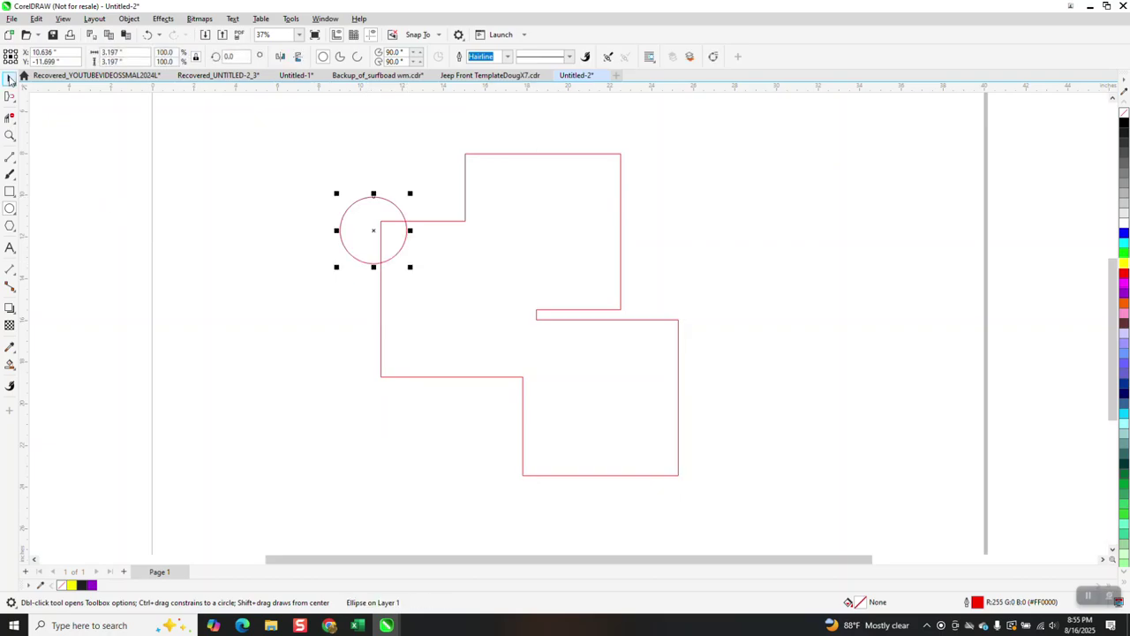
Select all objects and weld the circle and the stepped outline into one shape.
scroll(750, 516, down, 1)
key(ctrl+a)
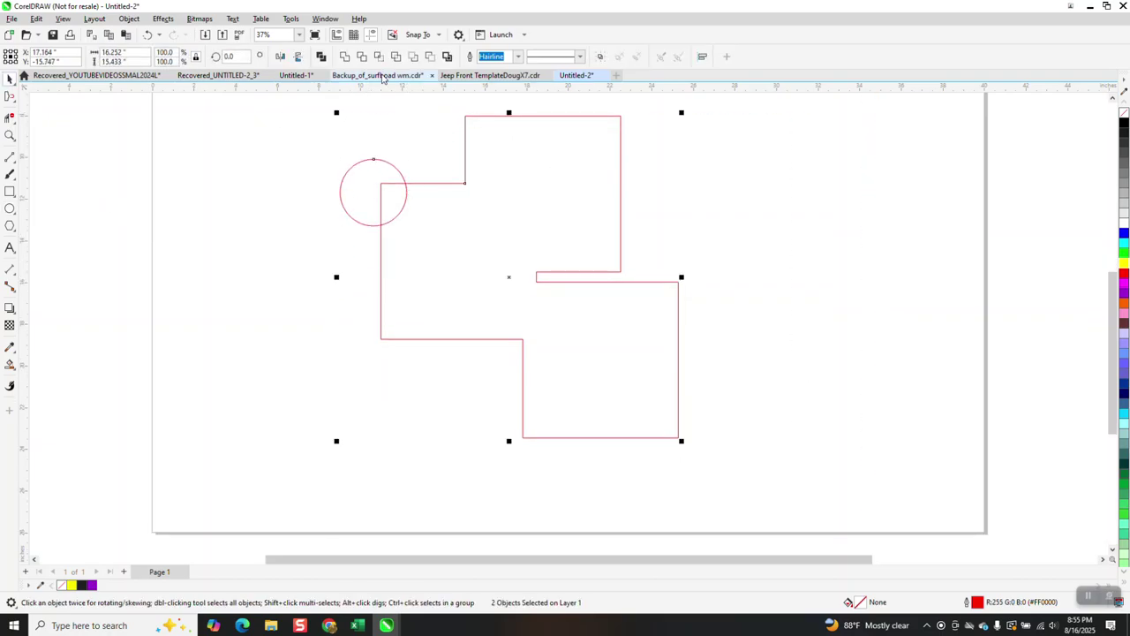
click(344, 56)
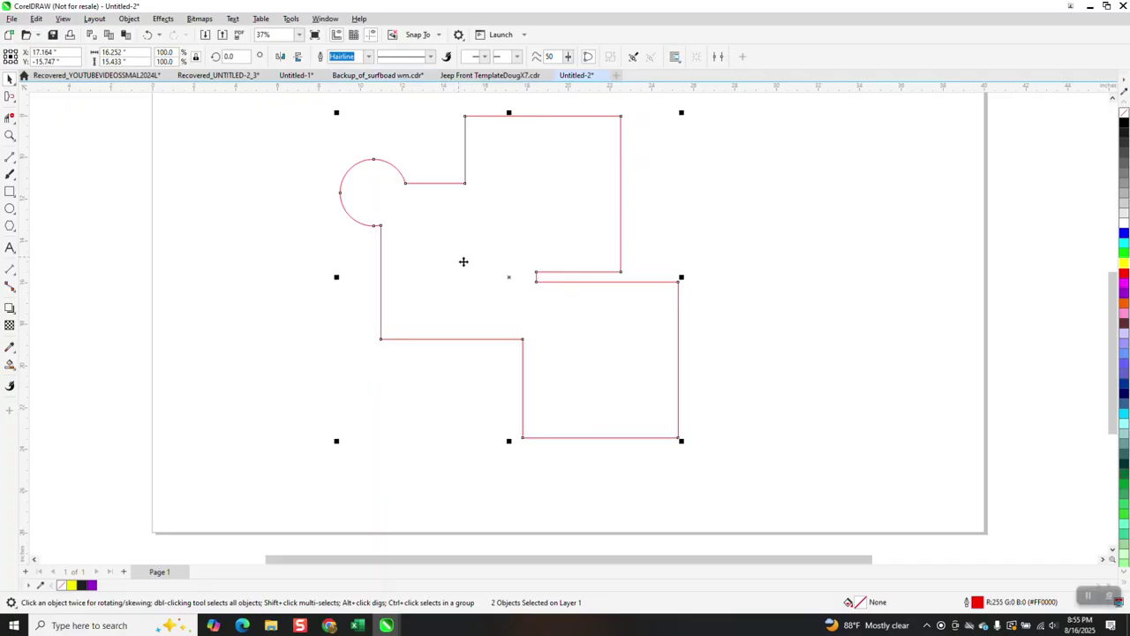
Try a blue fill and a purple Smart Fill on the welded shape, undoing each one.
click(1124, 233)
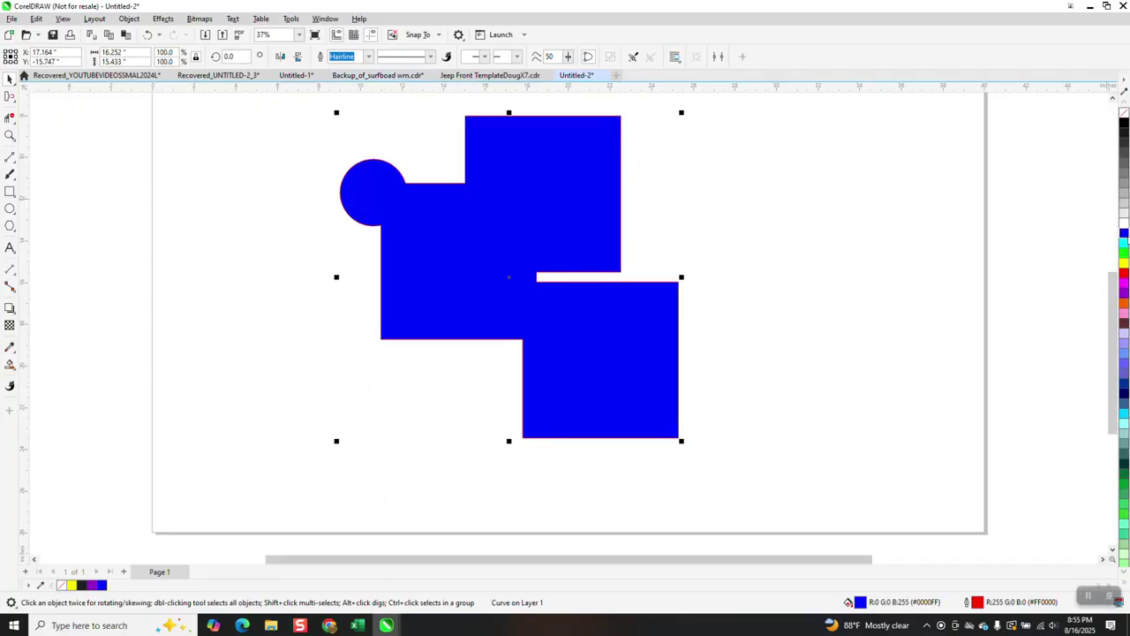
click(148, 35)
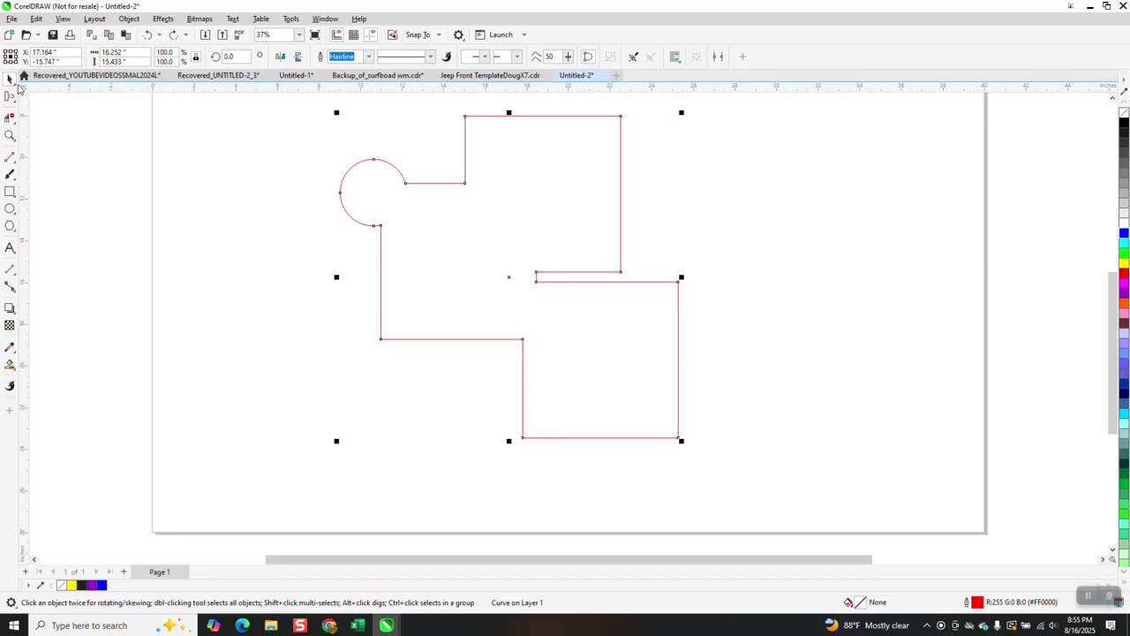
key(shift+s)
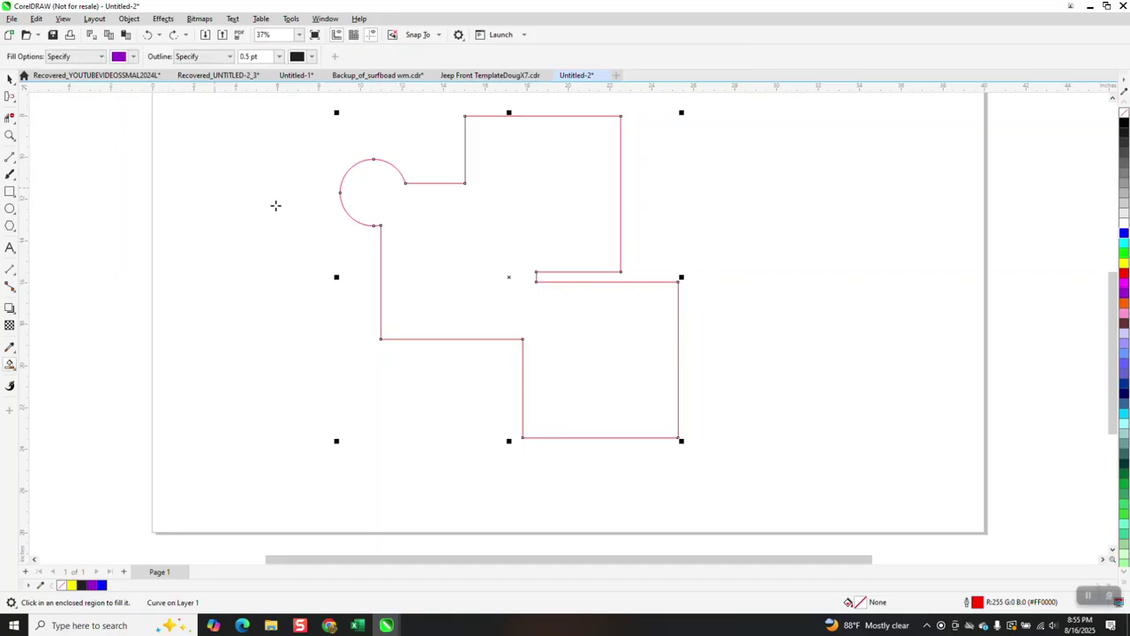
click(444, 247)
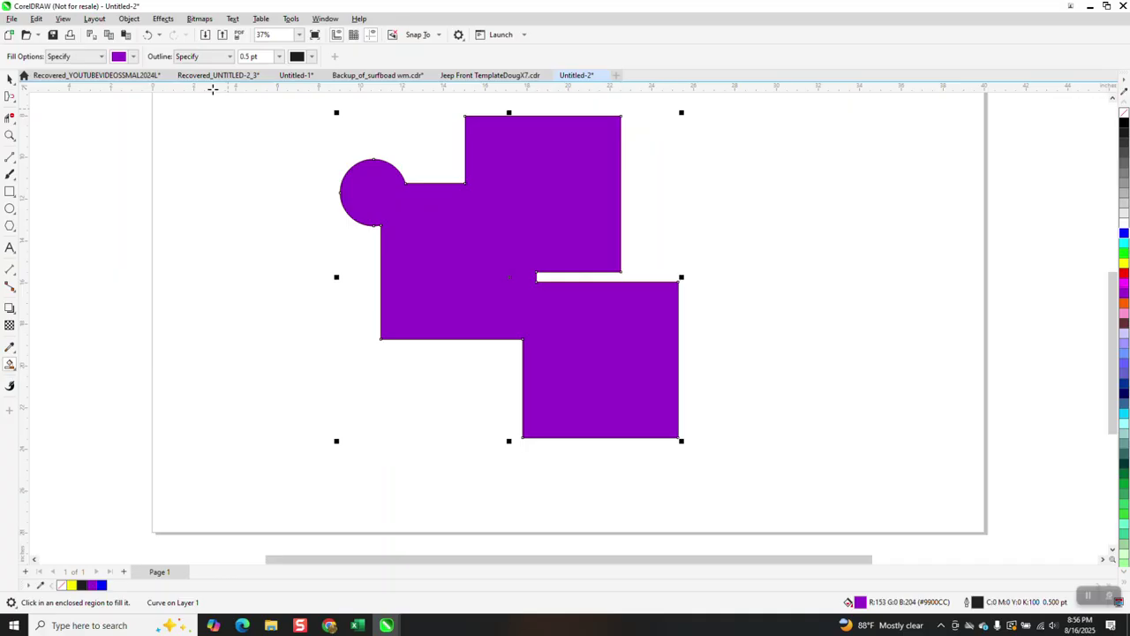
click(147, 34)
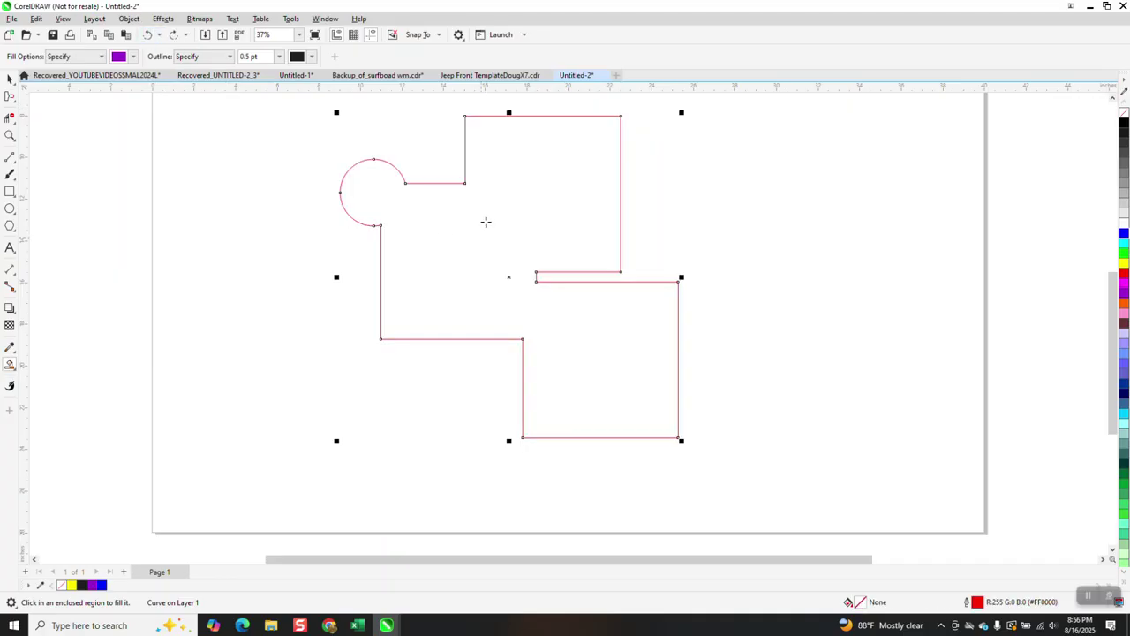
Draw a square about 5.8 inches wide to the right of the welded shape and fill it with bright green.
click(10, 192)
drag(890, 155, 847, 279)
click(1124, 256)
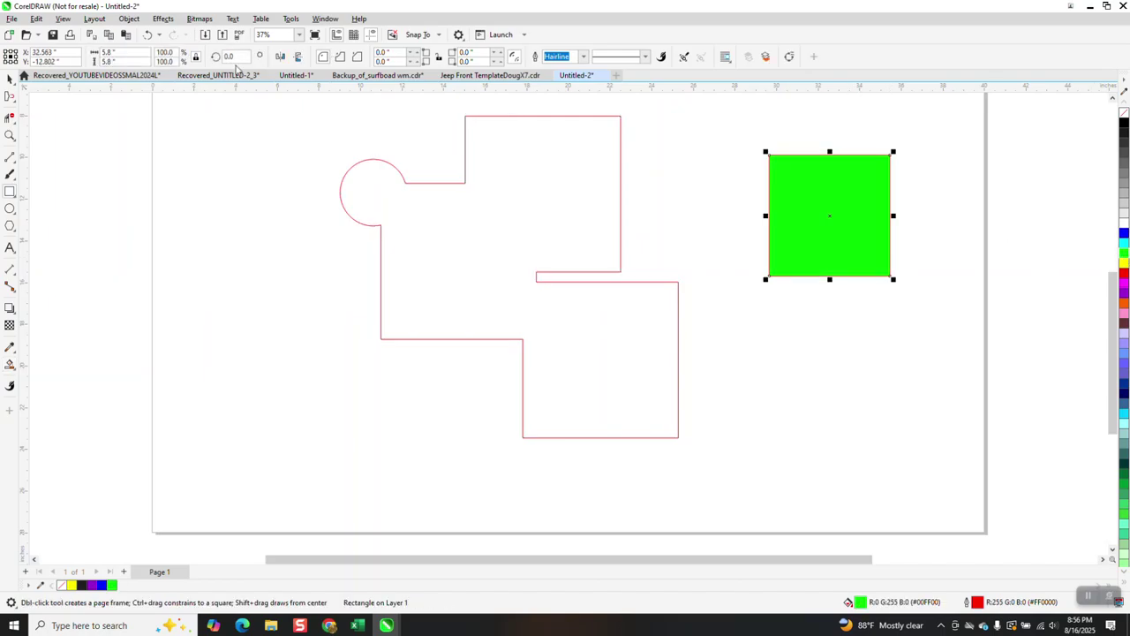
Blend yellow, red and purple palette colours into the square's green fill.
click(10, 78)
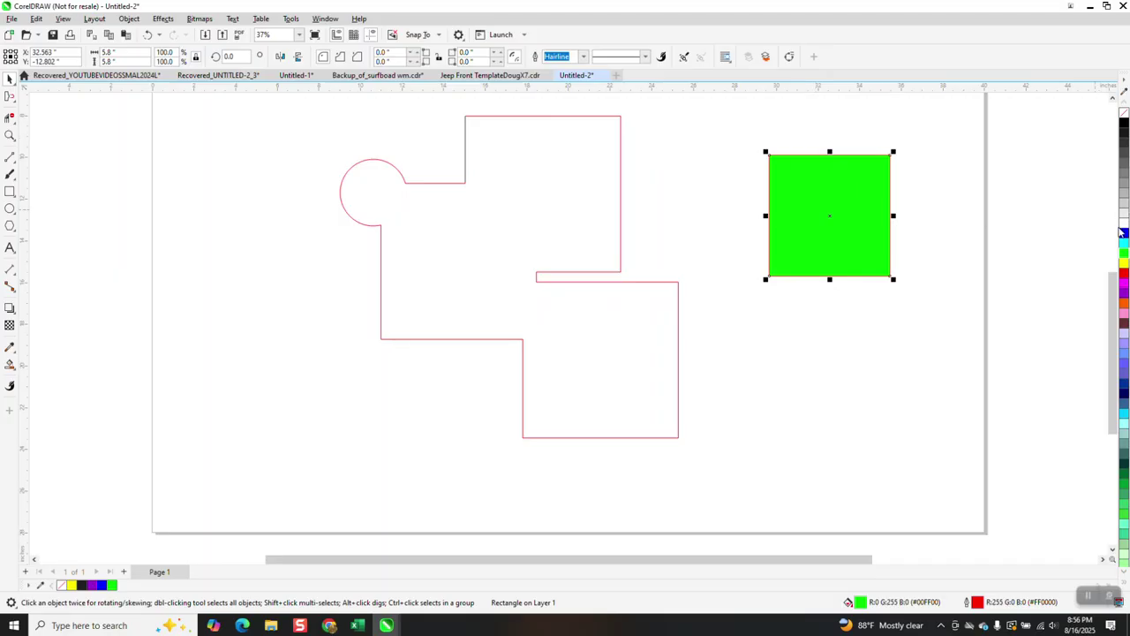
click(1124, 264)
click(1123, 272)
click(1122, 276)
click(1123, 275)
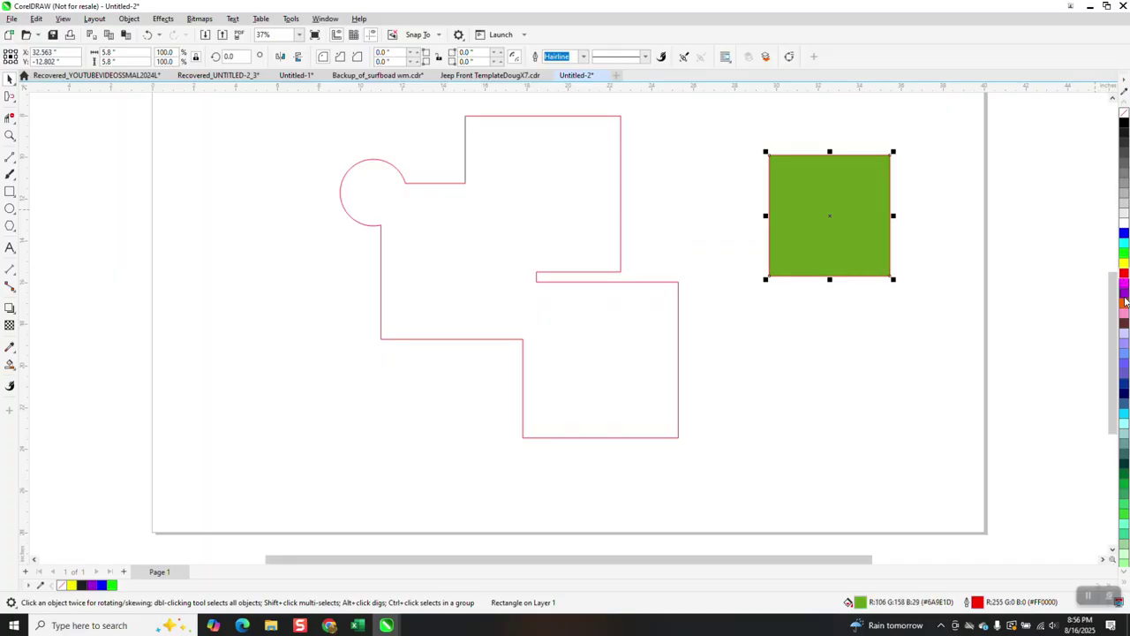
ctrl+click(1123, 296)
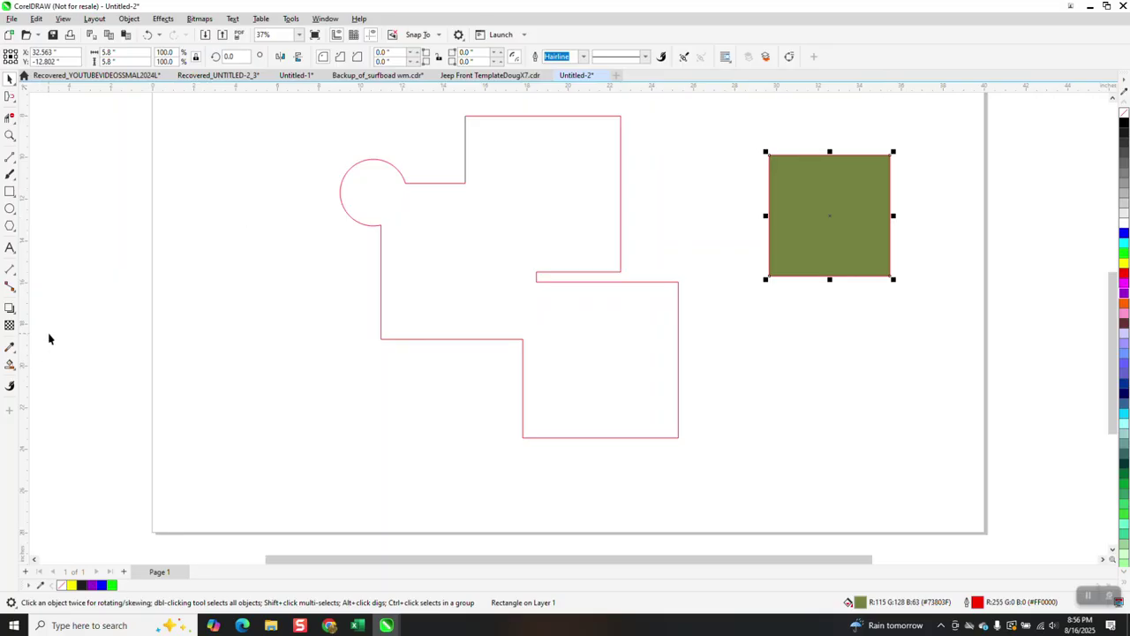
Sample the square's olive green as the Smart Fill colour and apply it to the welded stepped shape.
click(132, 56)
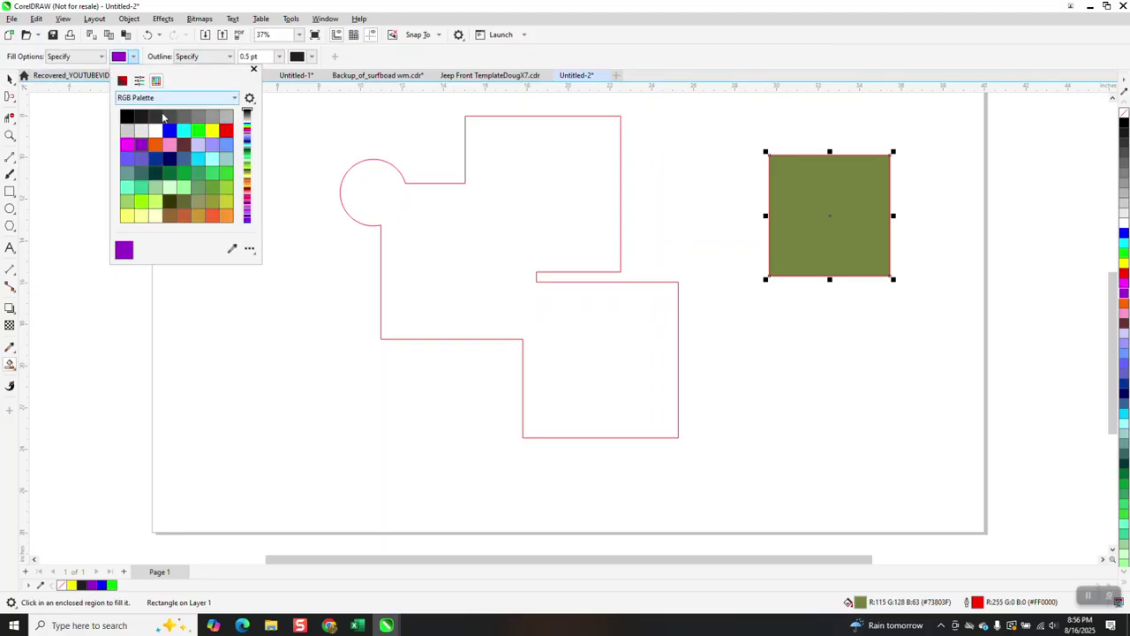
click(233, 251)
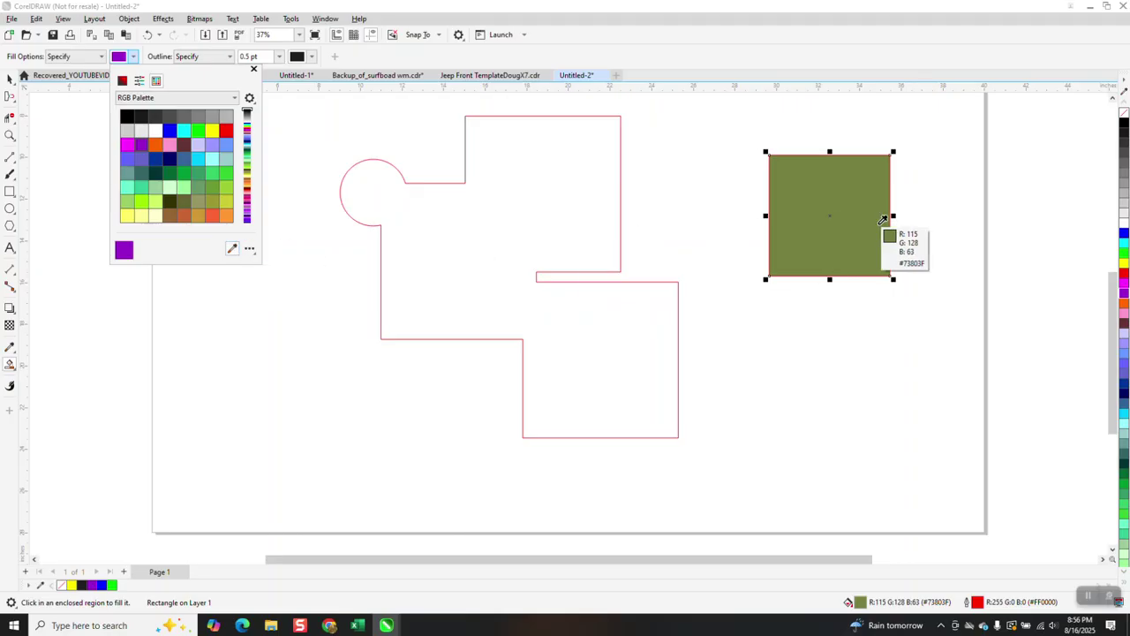
click(839, 220)
click(595, 227)
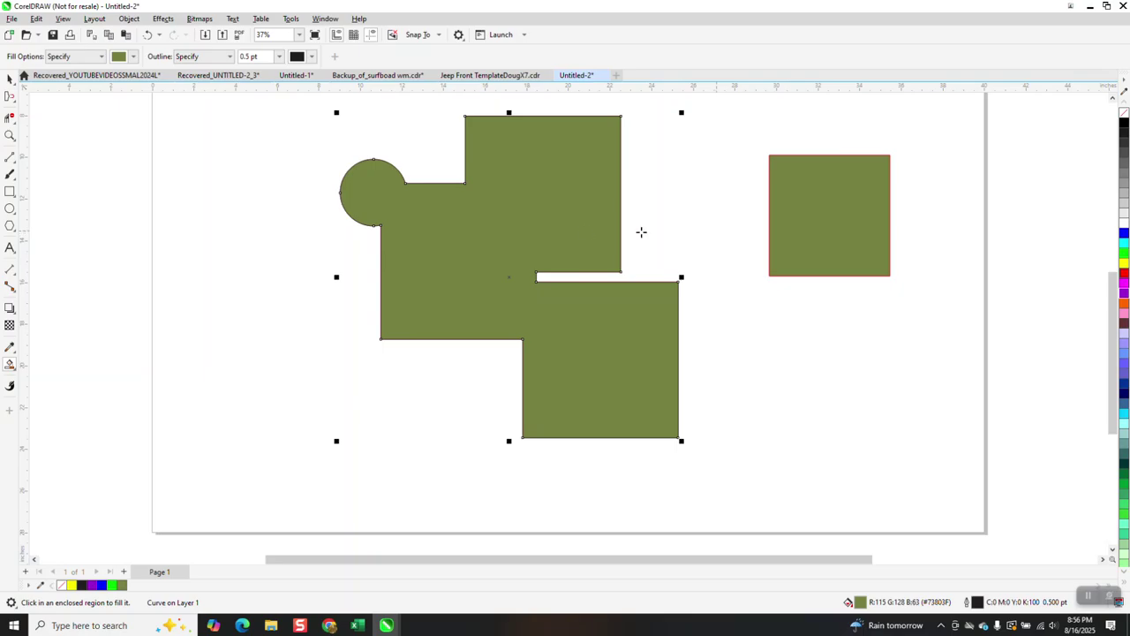
click(10, 135)
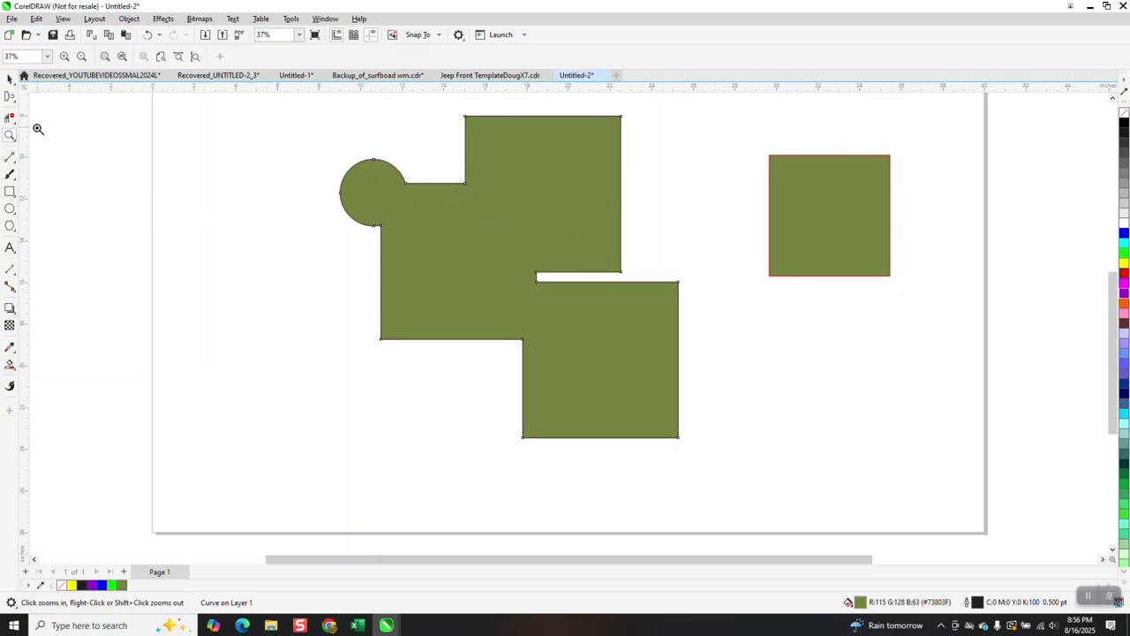
click(10, 363)
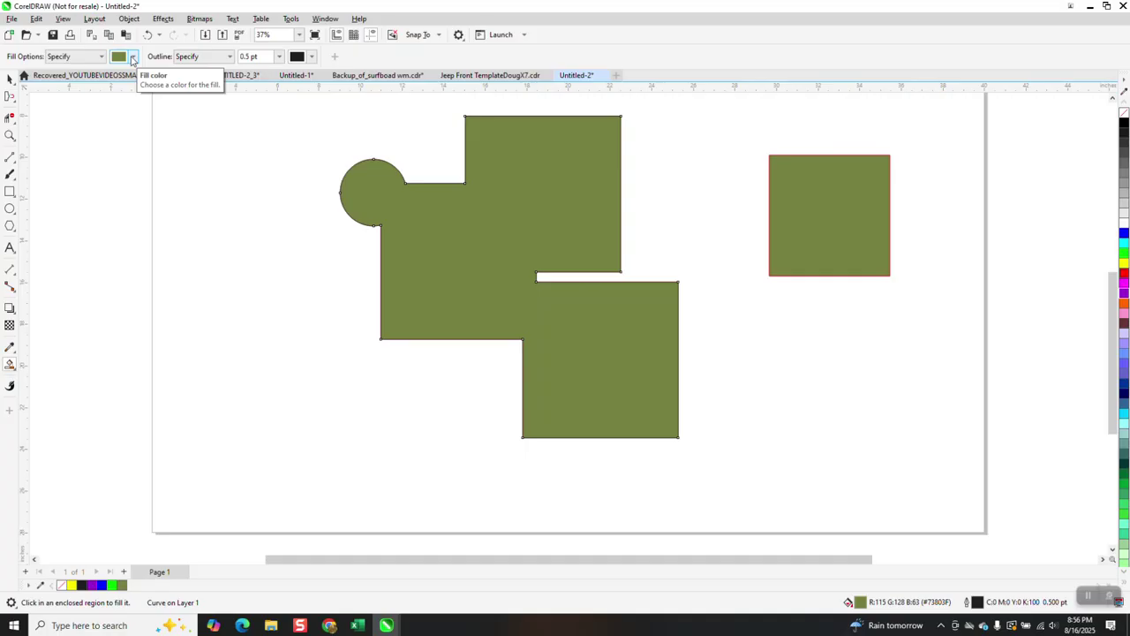
click(132, 56)
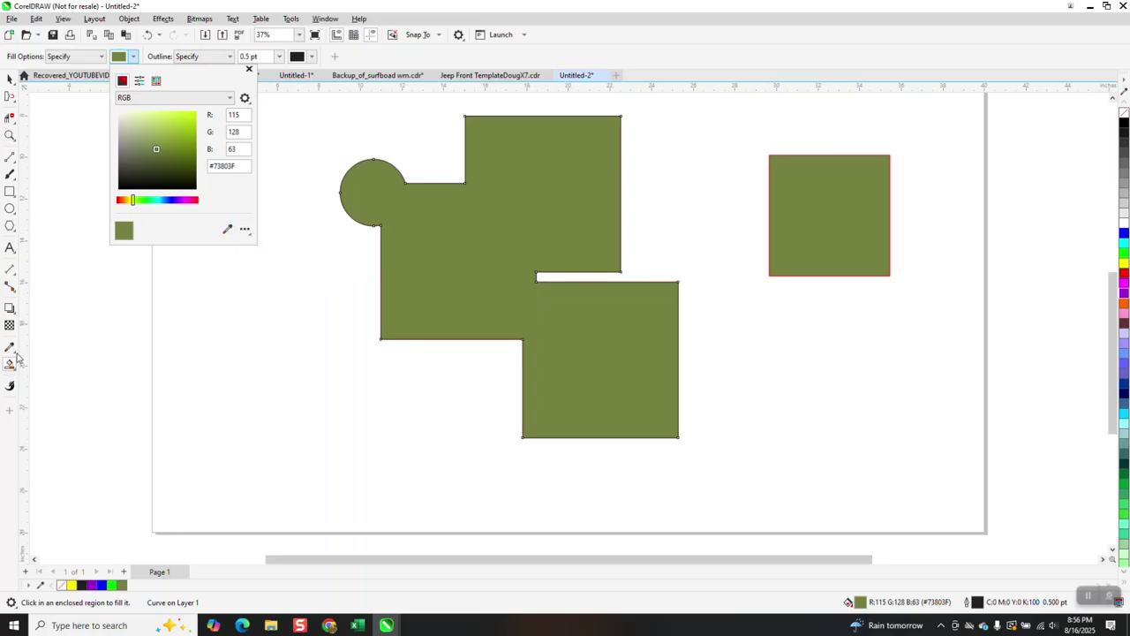
click(185, 295)
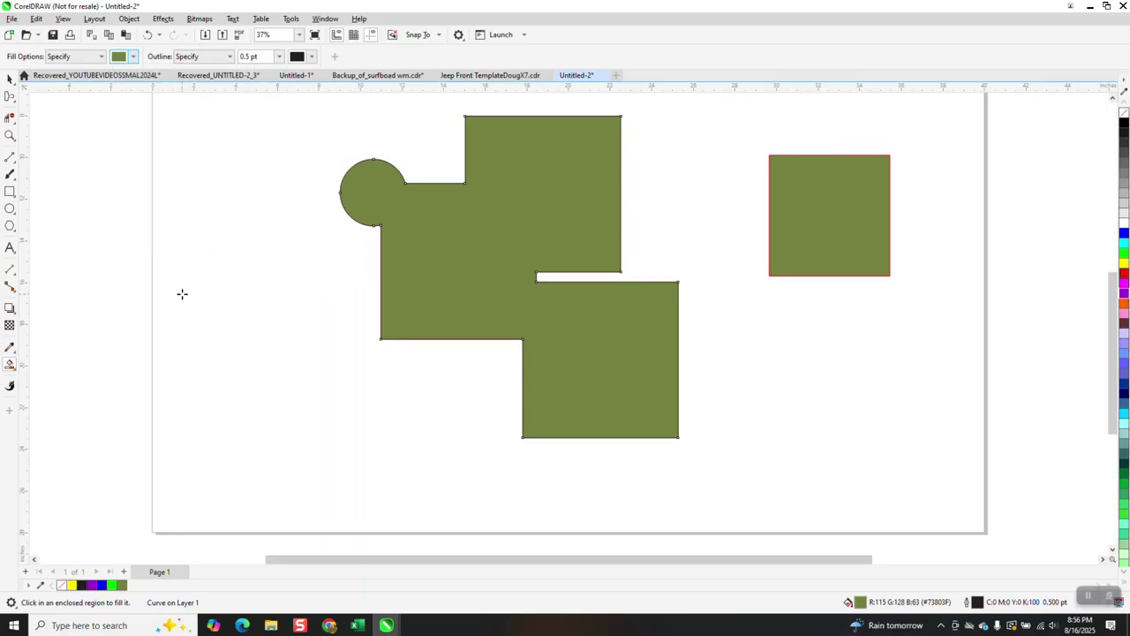
Remove the olive green fill from the stepped shape.
click(10, 79)
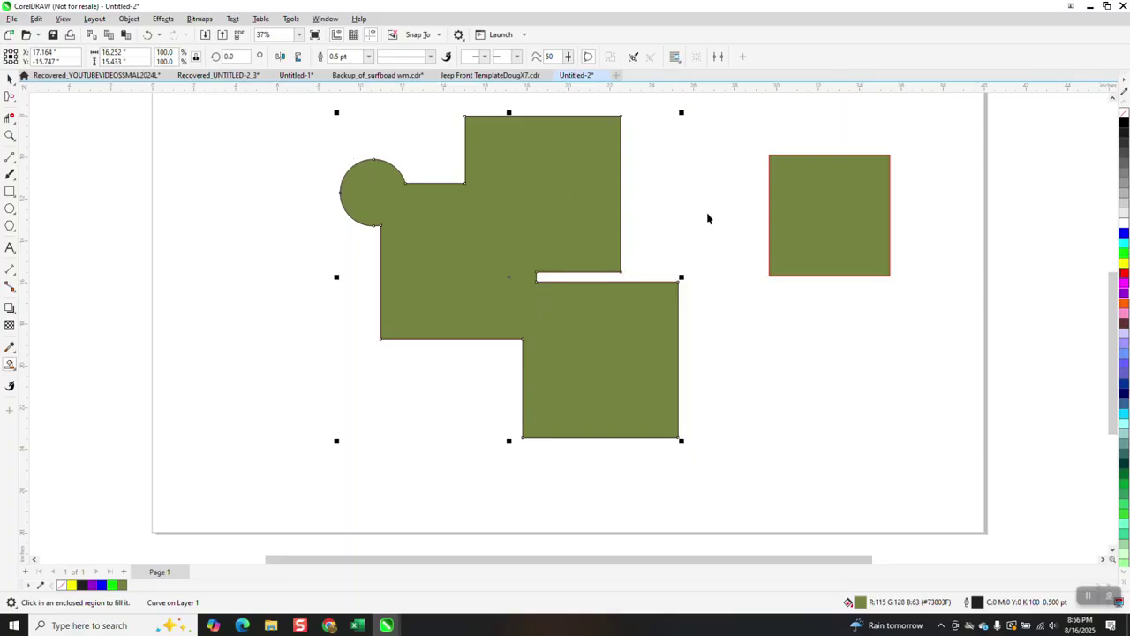
click(832, 217)
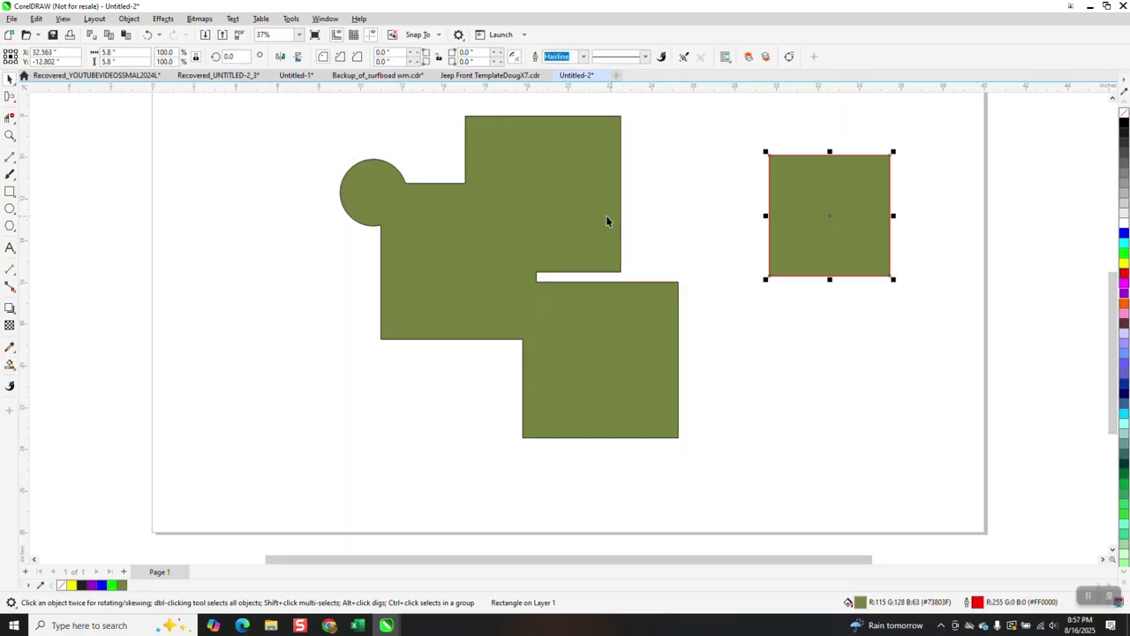
click(1124, 113)
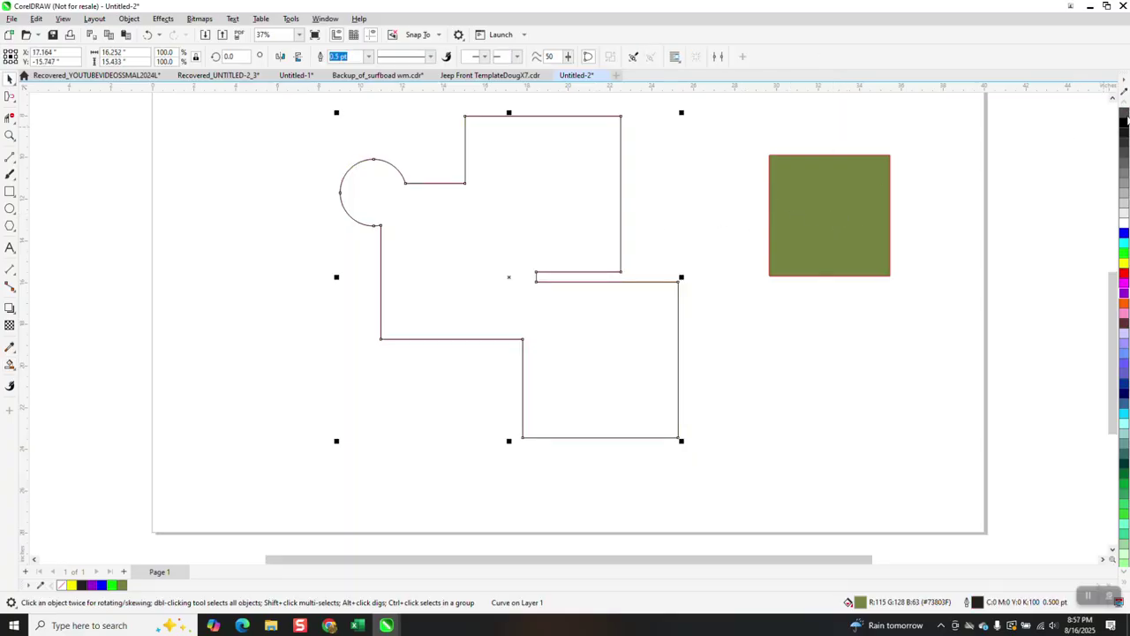
Blend blue from the palette into the square's olive green fill three times.
click(880, 193)
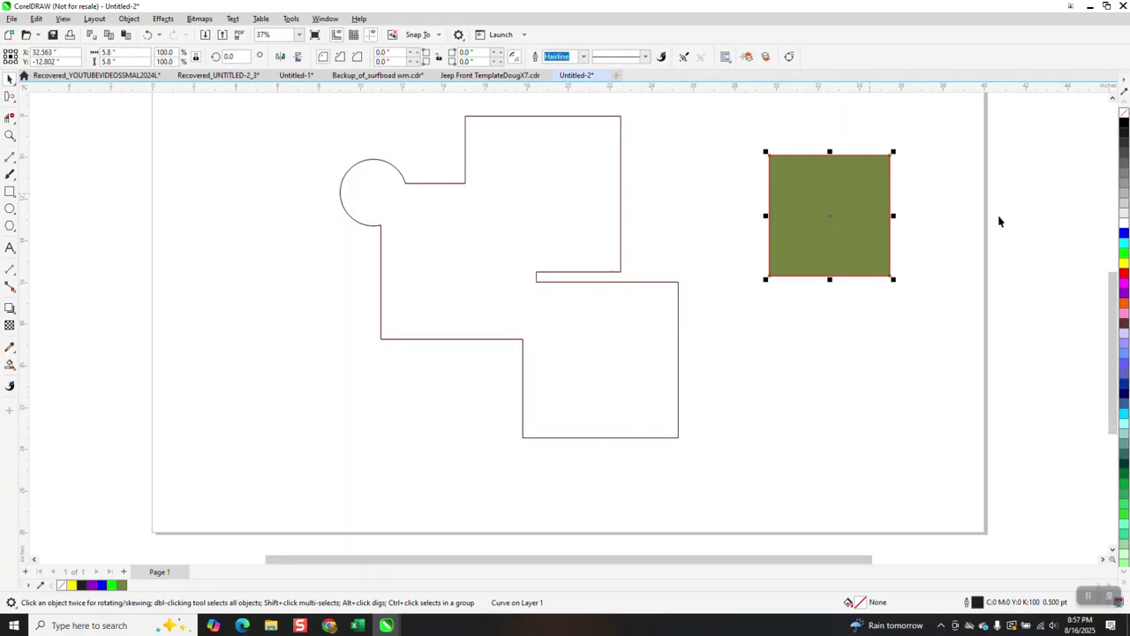
ctrl+click(1125, 233)
ctrl+click(1124, 233)
ctrl+click(1125, 233)
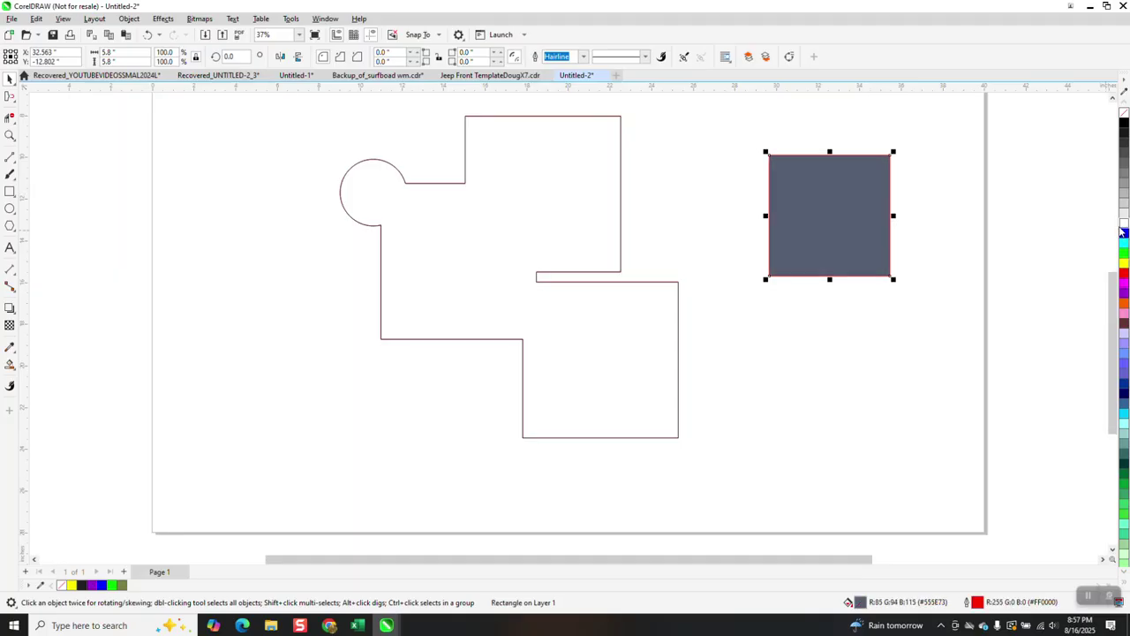
Sample the square's slate blue with the Color Eyedropper and apply it to the stepped shape.
click(10, 349)
click(844, 202)
click(529, 234)
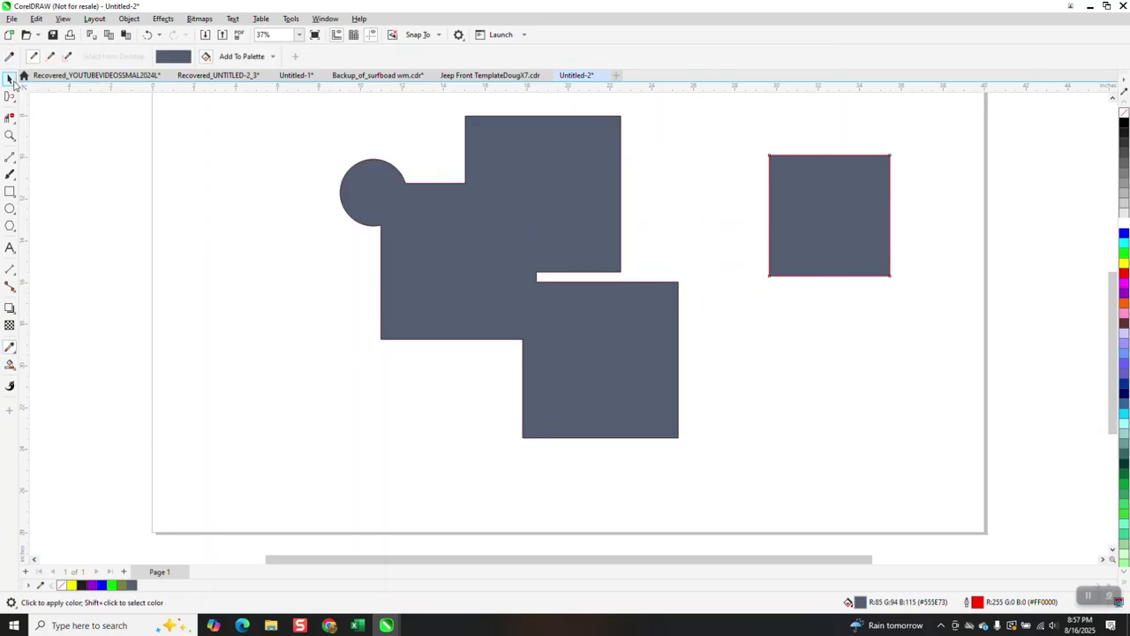
click(11, 79)
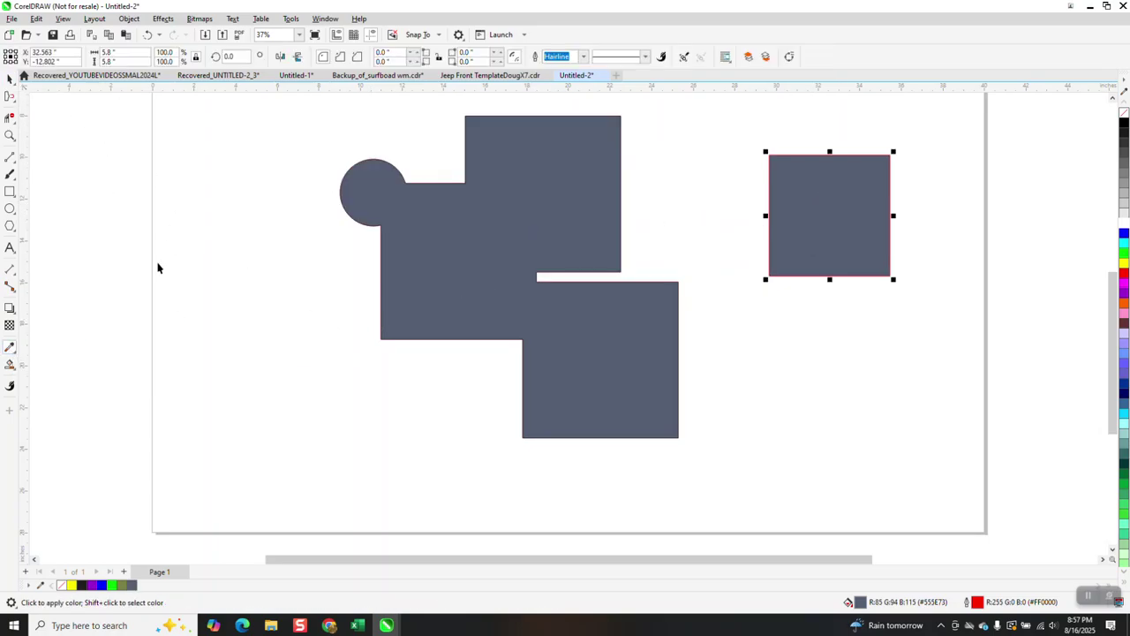
Deselect everything and fill the stepped shape with olive green using Smart Fill.
click(16, 352)
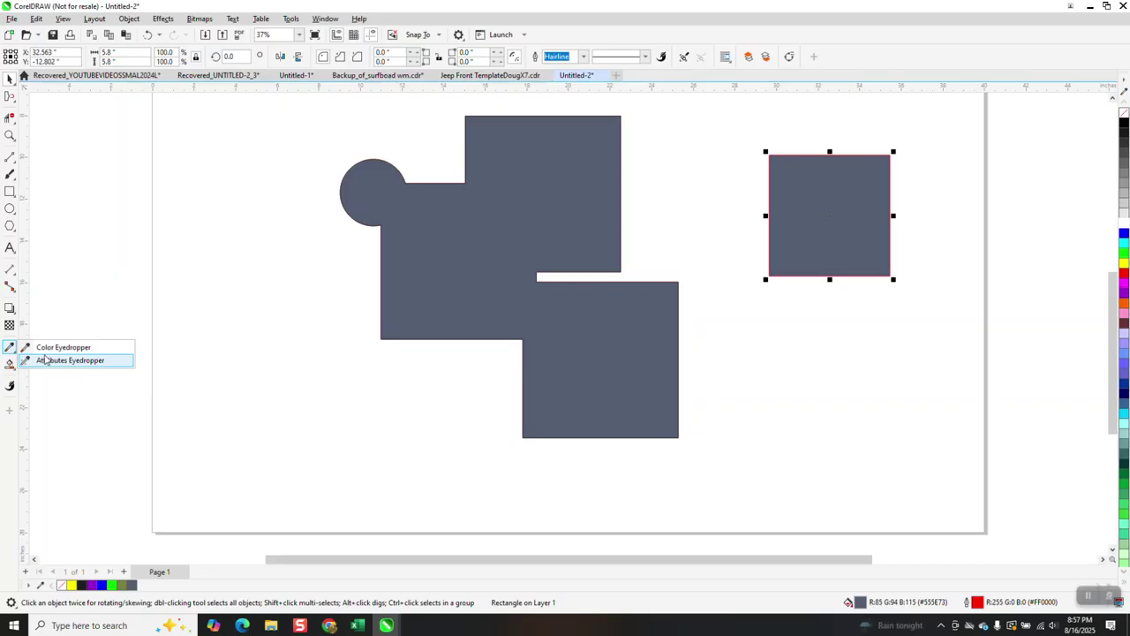
click(184, 312)
click(13, 368)
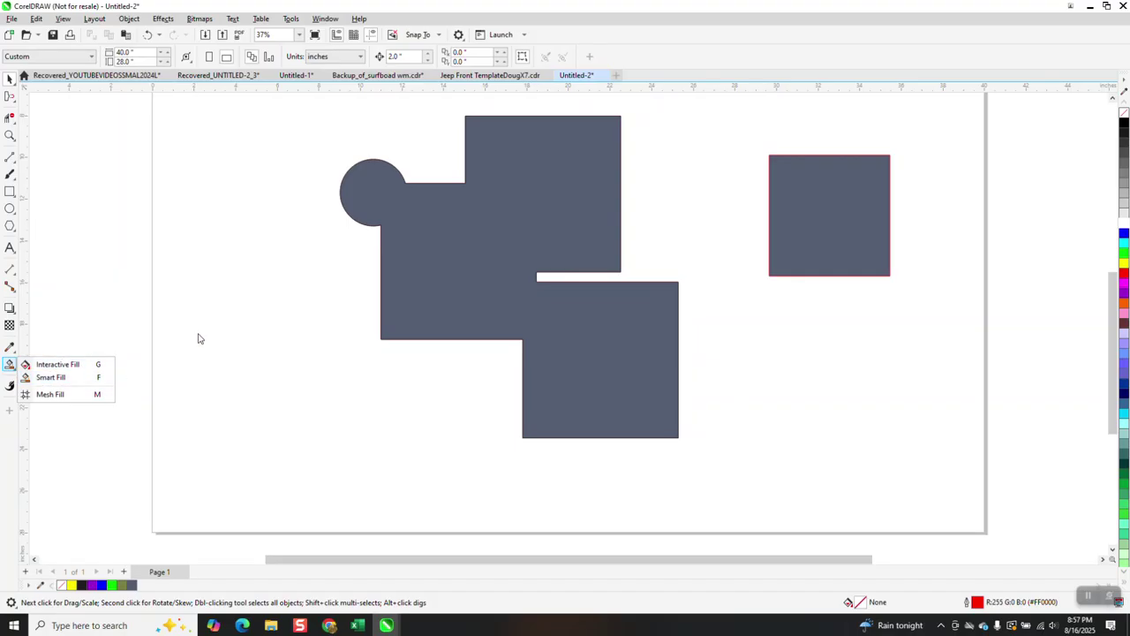
click(12, 369)
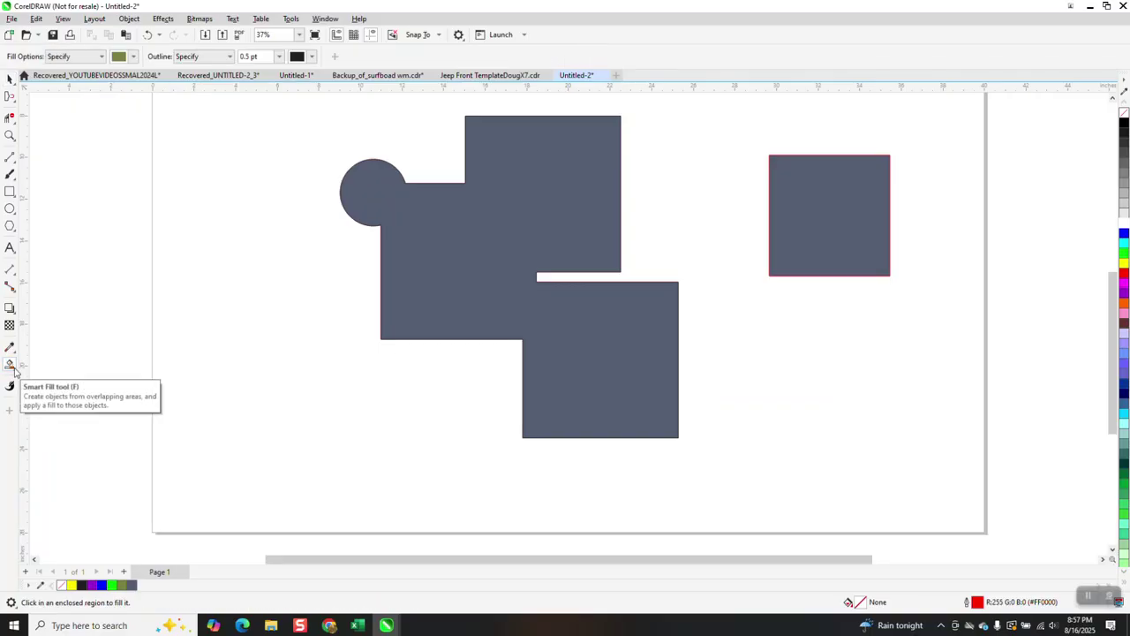
click(15, 374)
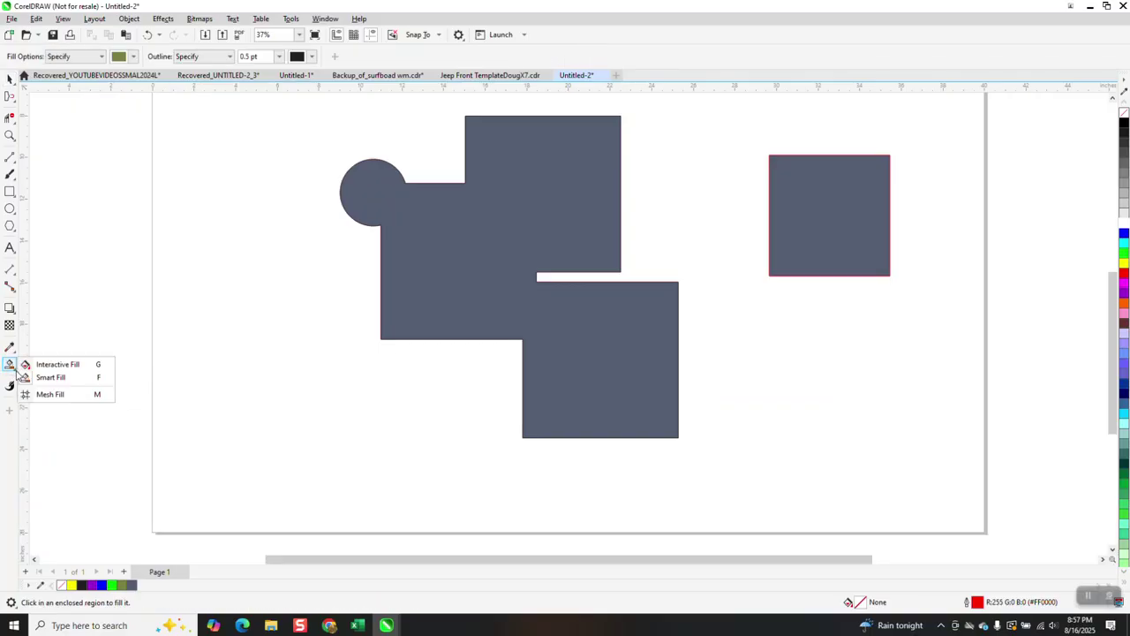
click(60, 378)
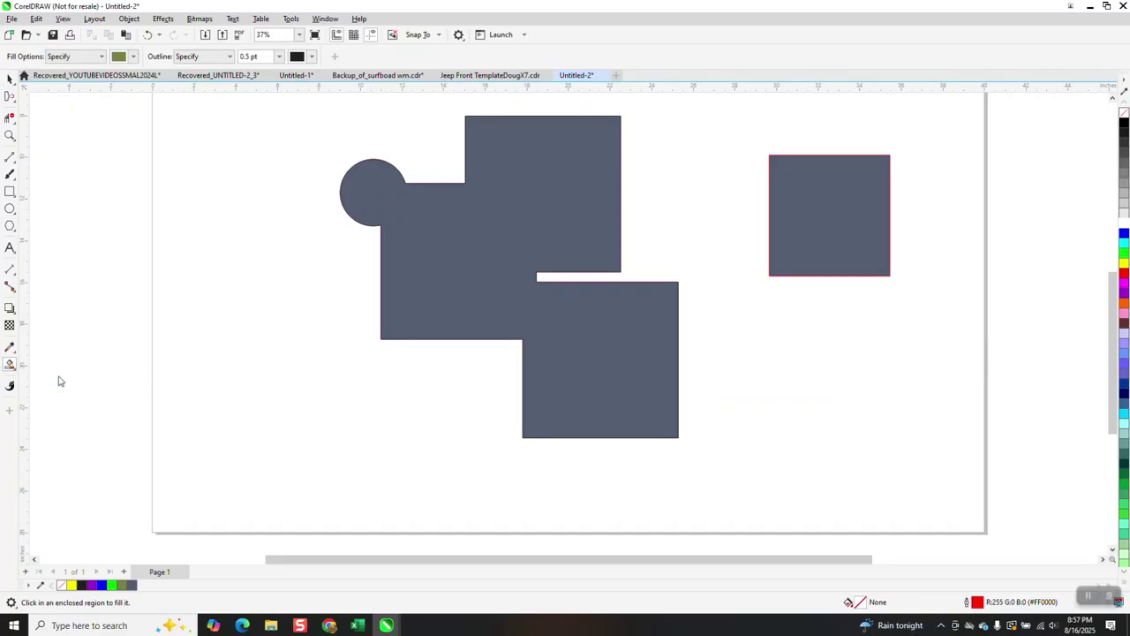
click(427, 280)
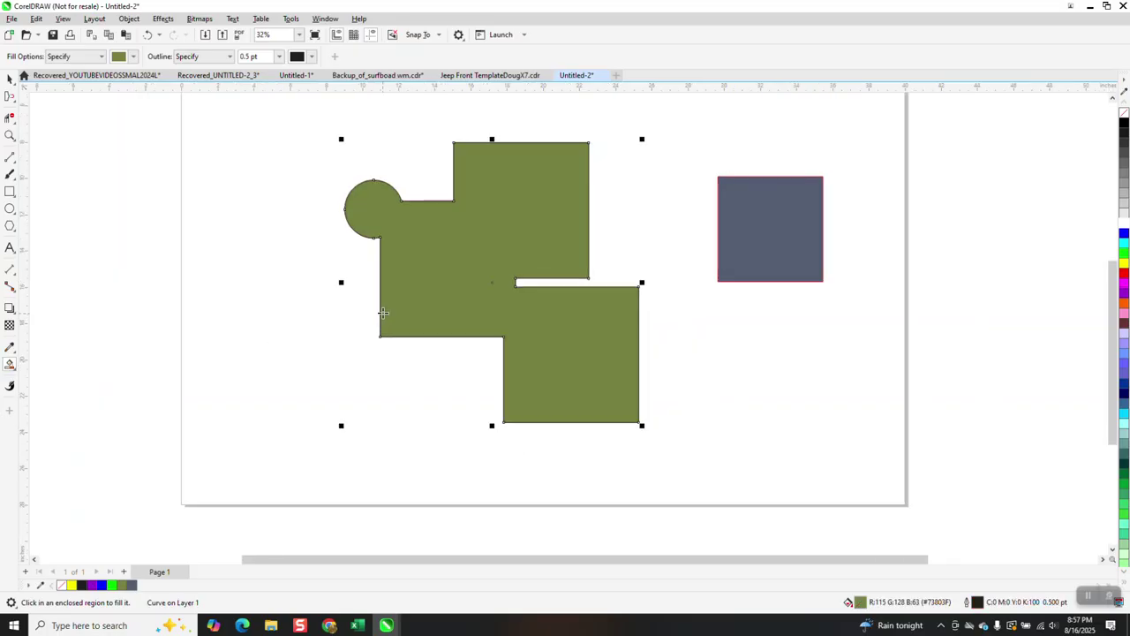
Select the stepped shape's stacked objects together with the square.
scroll(376, 320, down, 2)
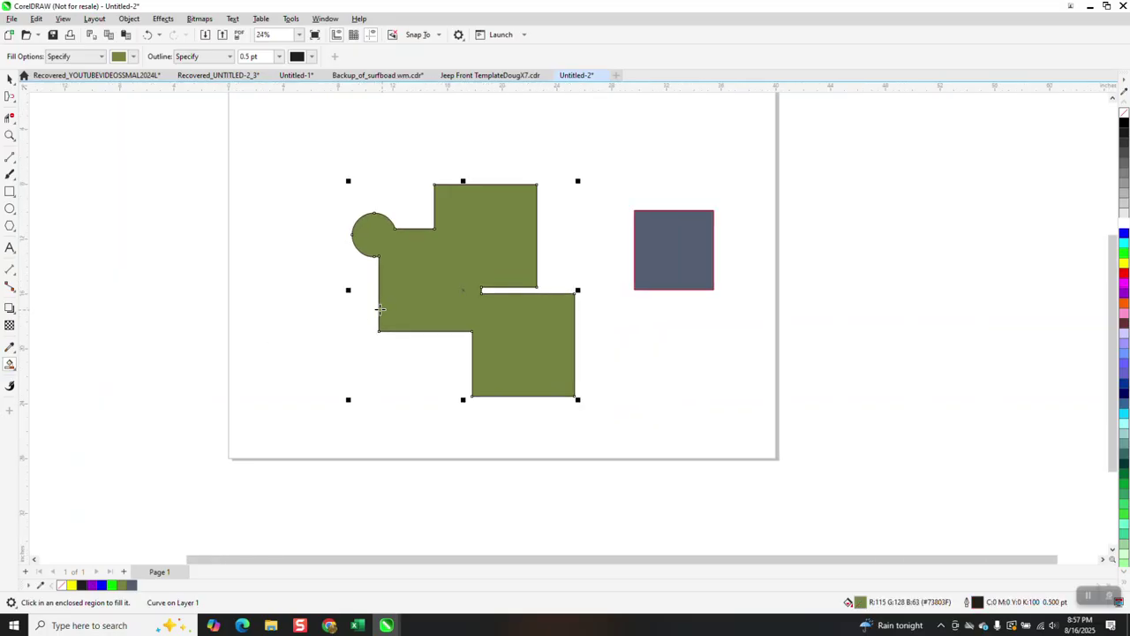
click(10, 78)
drag(335, 161, 737, 407)
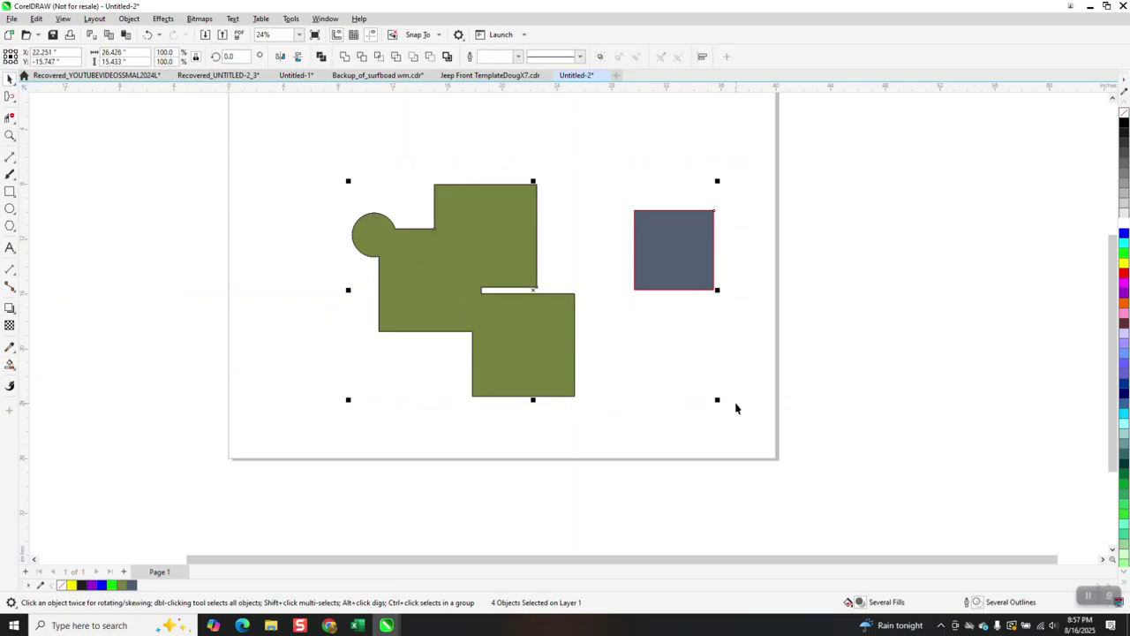